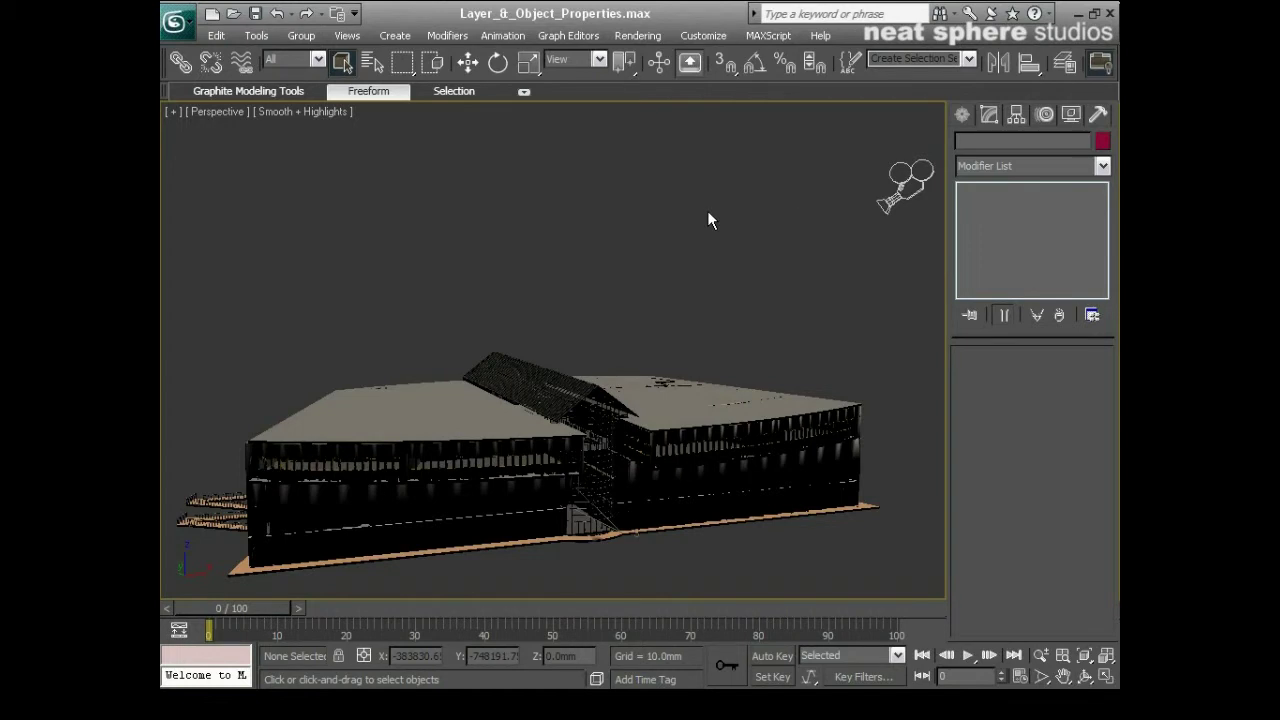
Open the Layer Manager and widen it so layer 0 (default)'s objects, like Compass01, show full names.
{"action": "left_click", "coordinate": [1059, 68]}
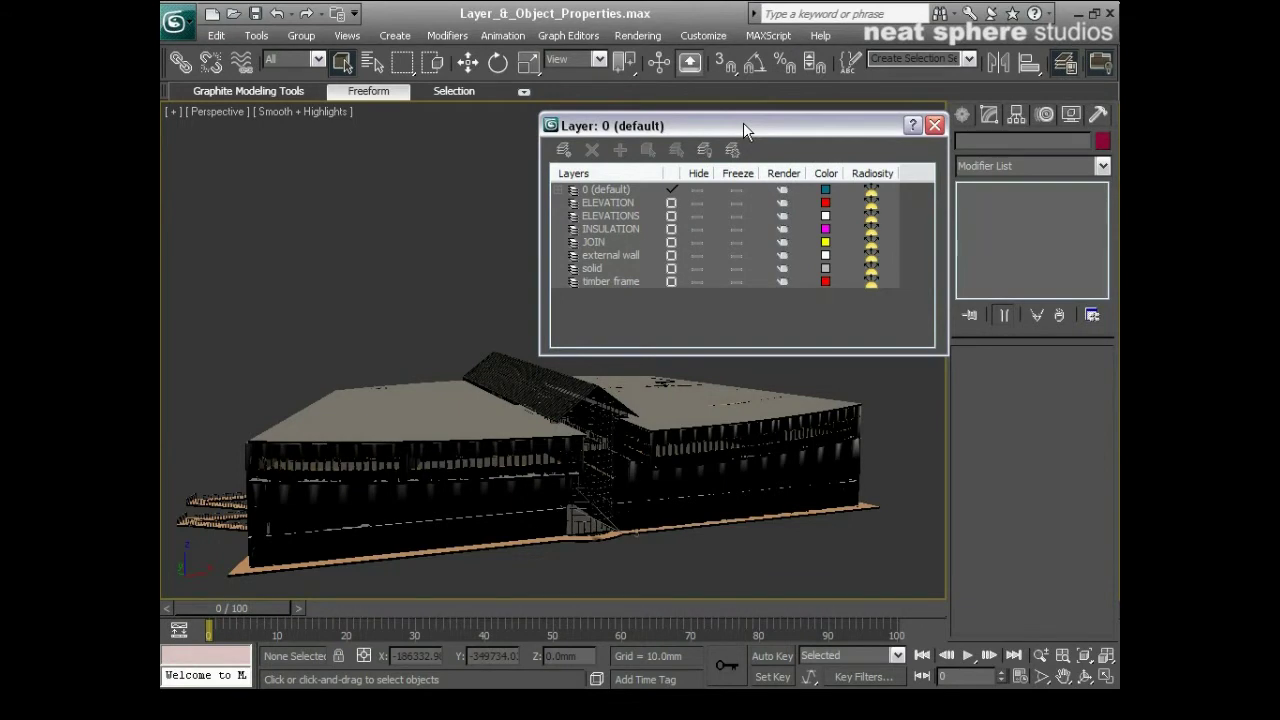
{"action": "left_click_drag", "start_coordinate": [743, 122], "coordinate": [694, 122]}
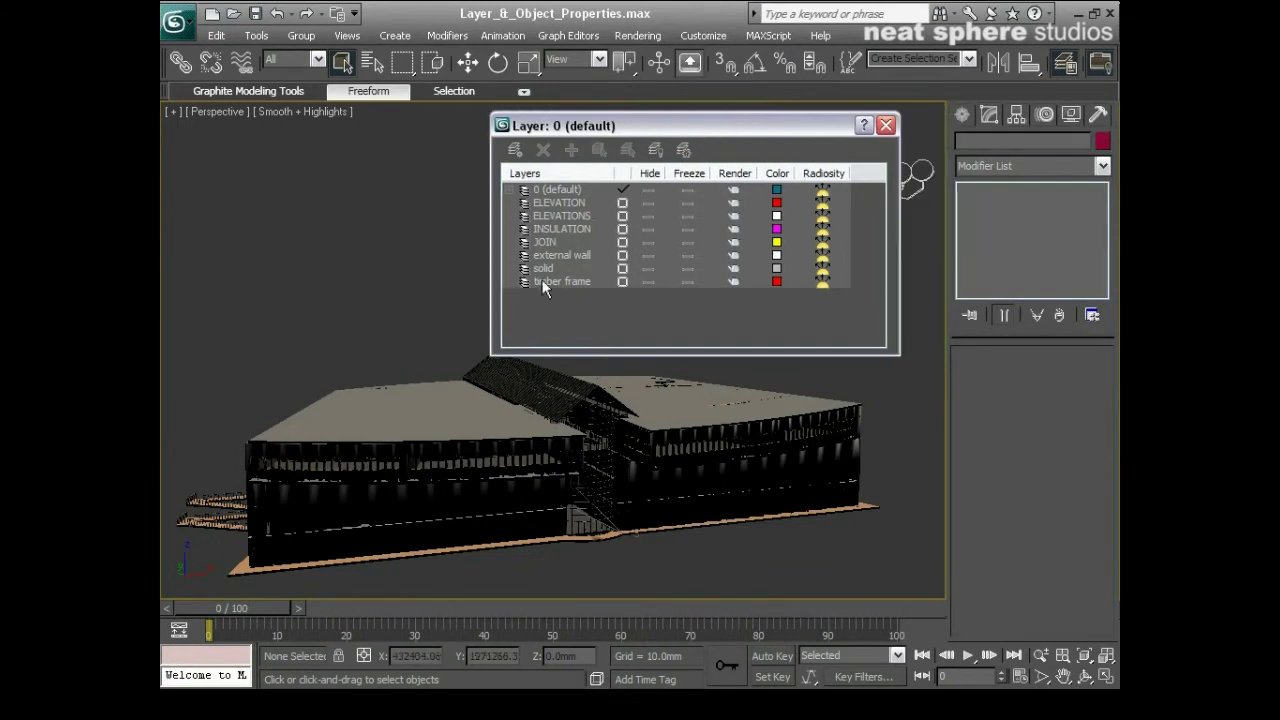
{"action": "left_click", "coordinate": [508, 190]}
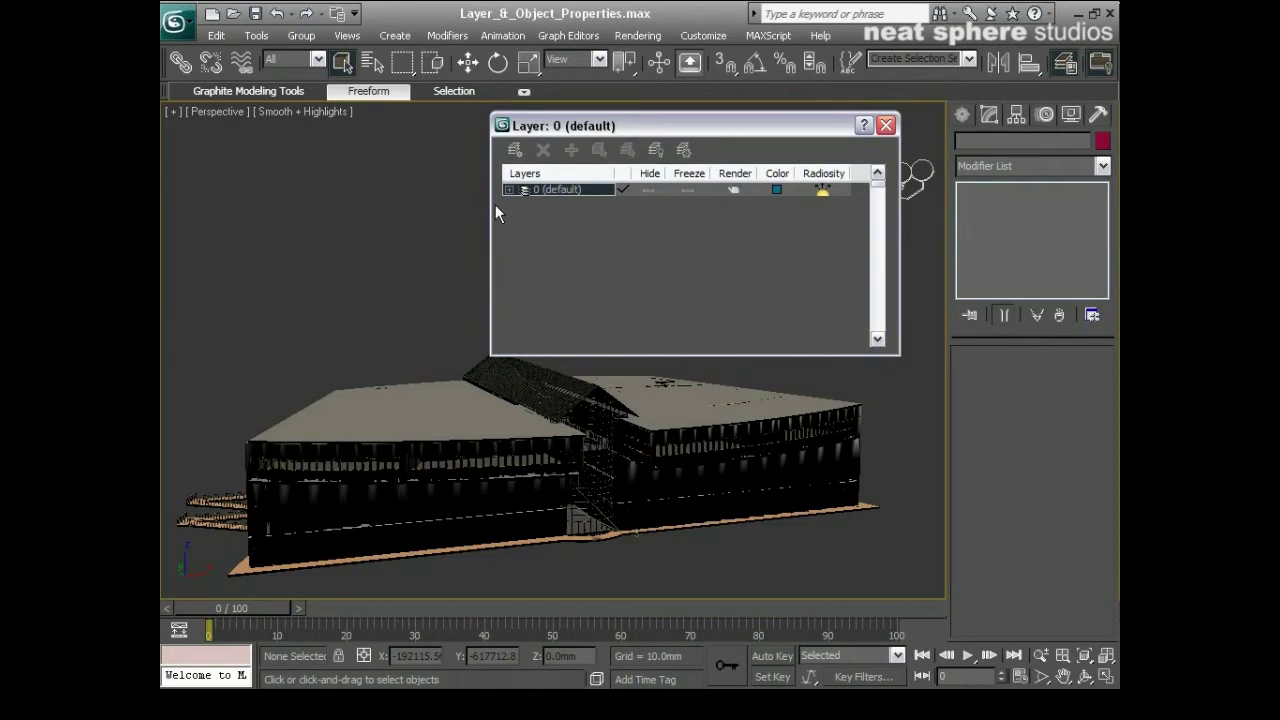
{"action": "left_click", "coordinate": [508, 190]}
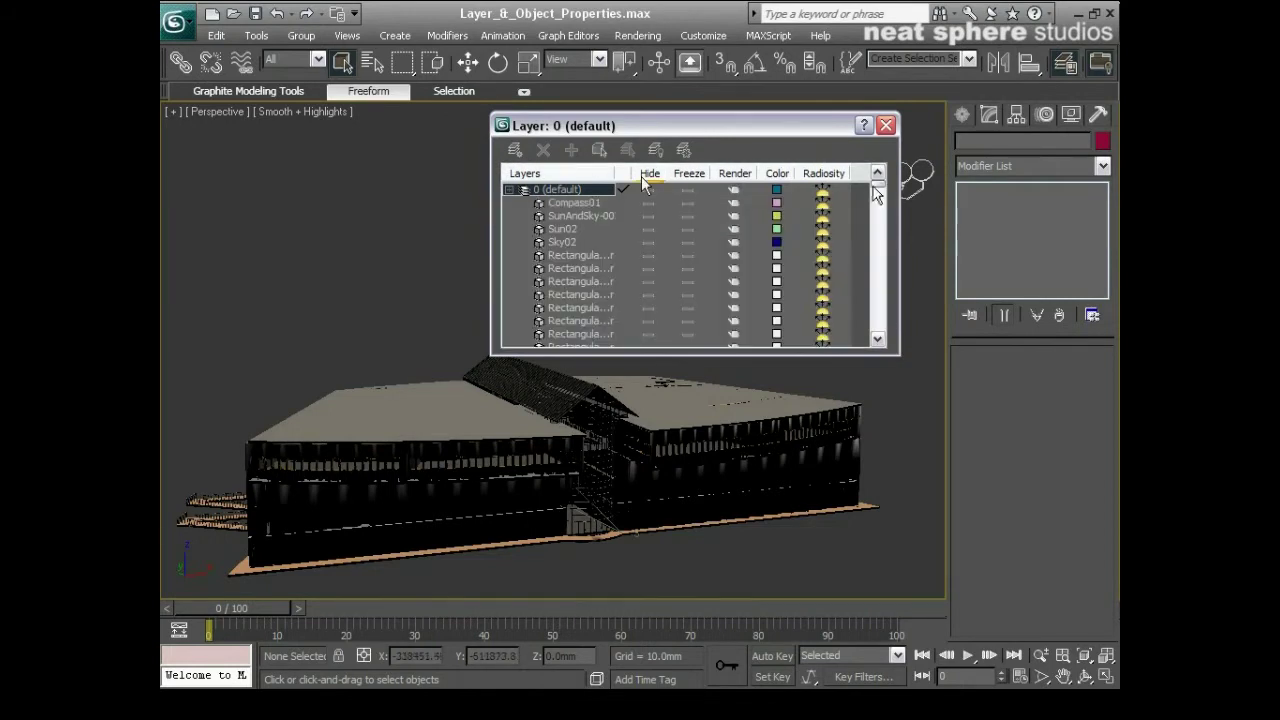
{"action": "left_click_drag", "start_coordinate": [618, 175], "coordinate": [722, 175]}
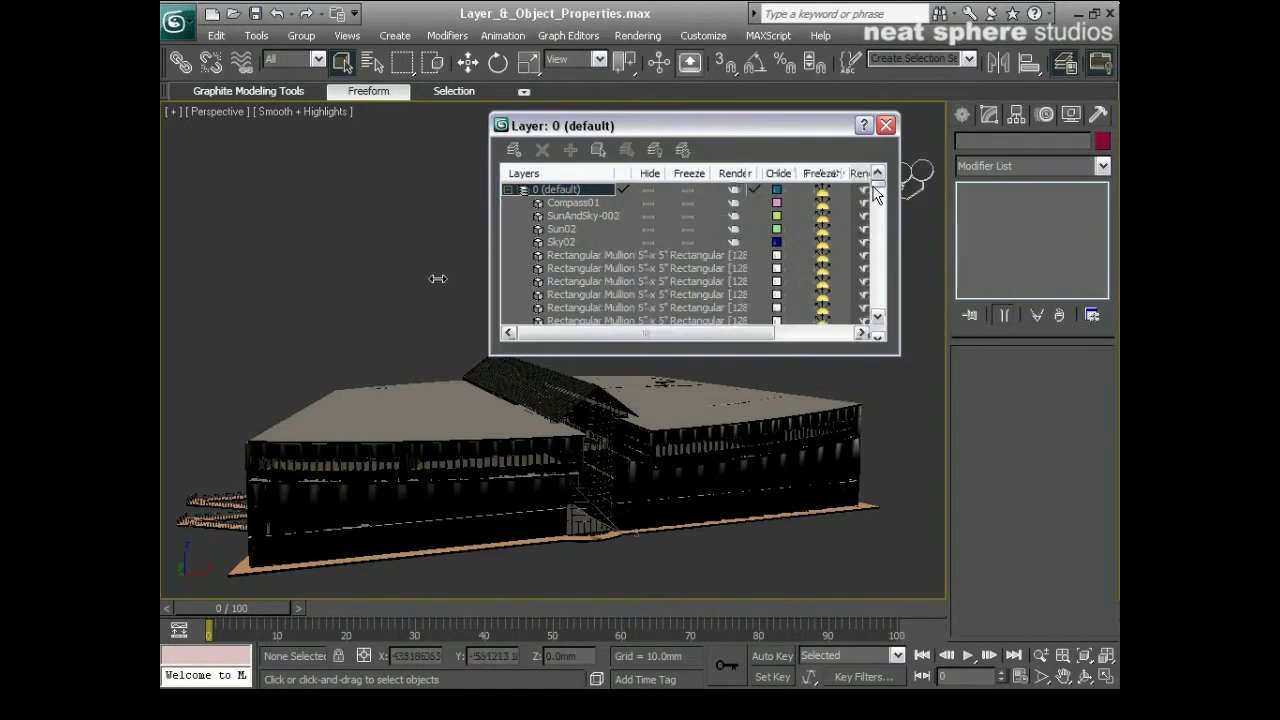
{"action": "left_click_drag", "start_coordinate": [437, 278], "coordinate": [417, 279]}
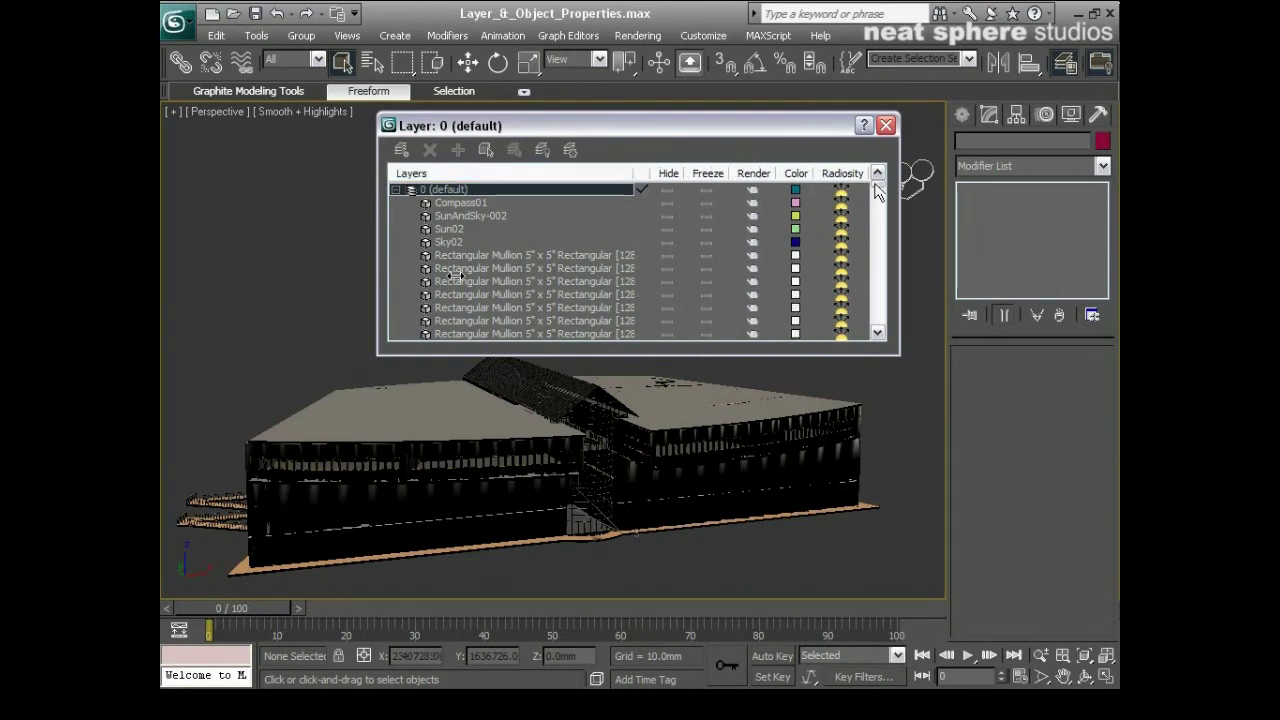
{"action": "left_click_drag", "start_coordinate": [377, 260], "coordinate": [301, 260]}
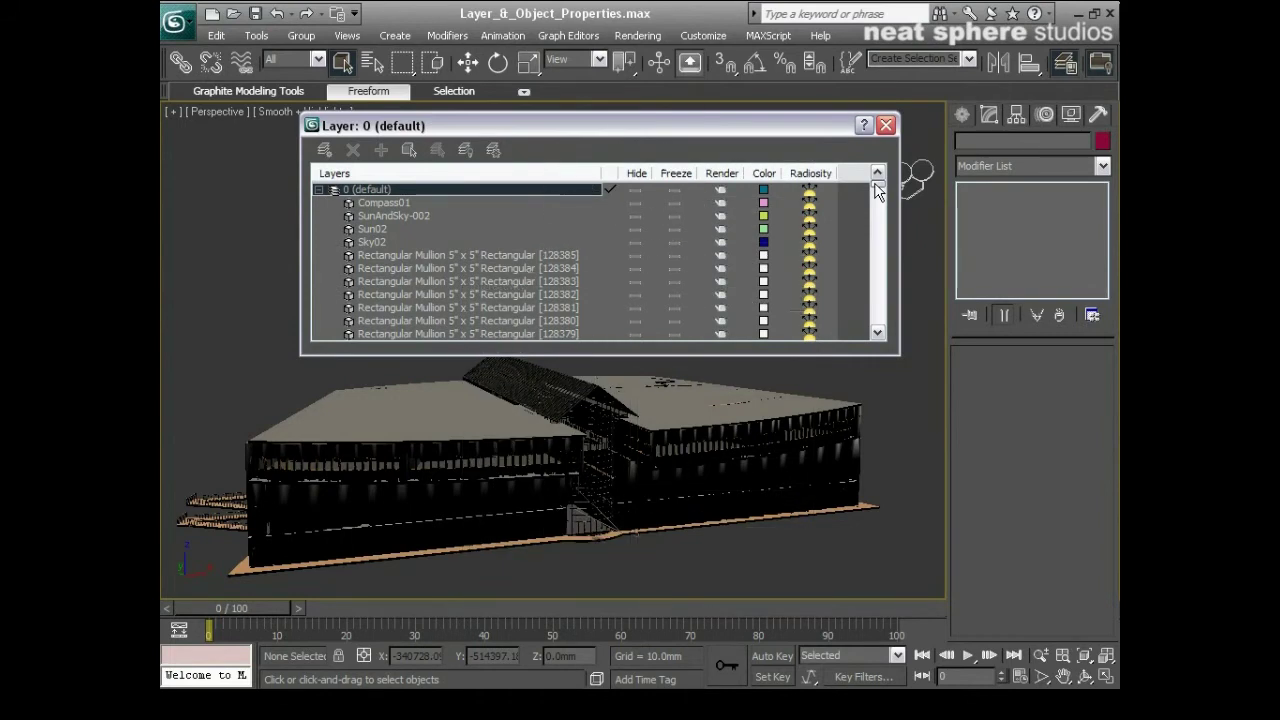
{"action": "left_click", "coordinate": [349, 202]}
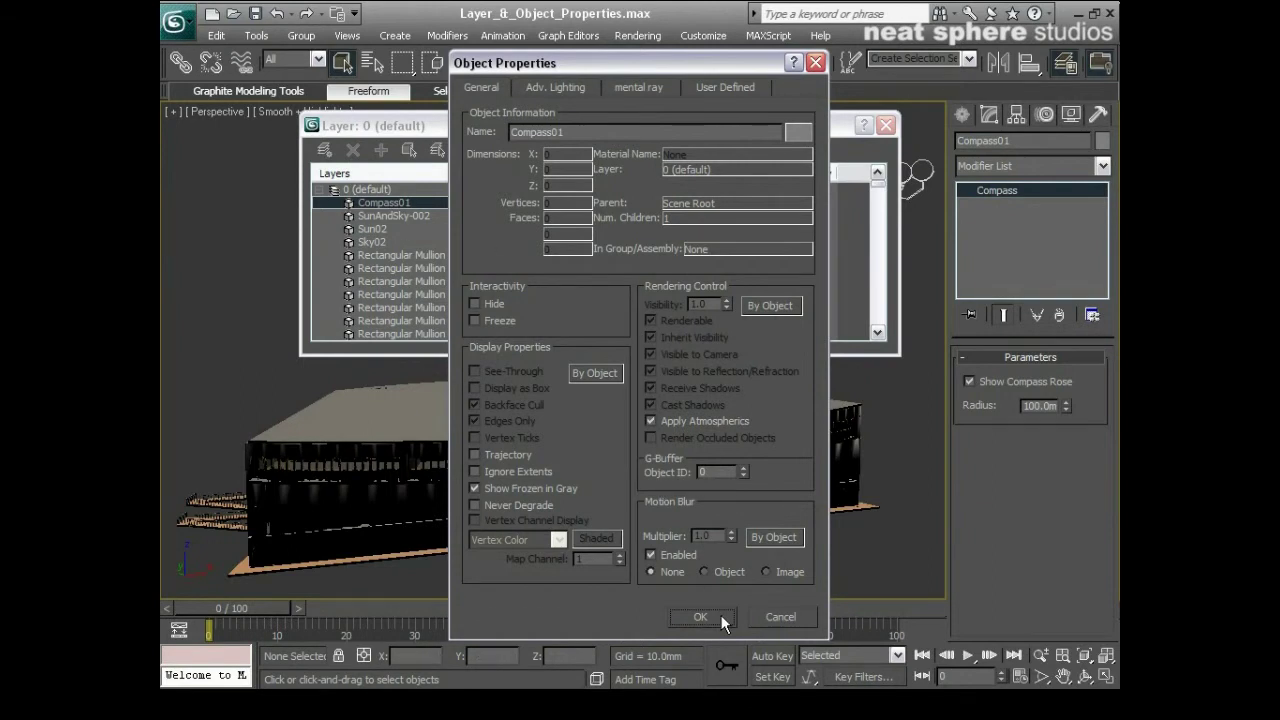
{"action": "left_click", "coordinate": [721, 617]}
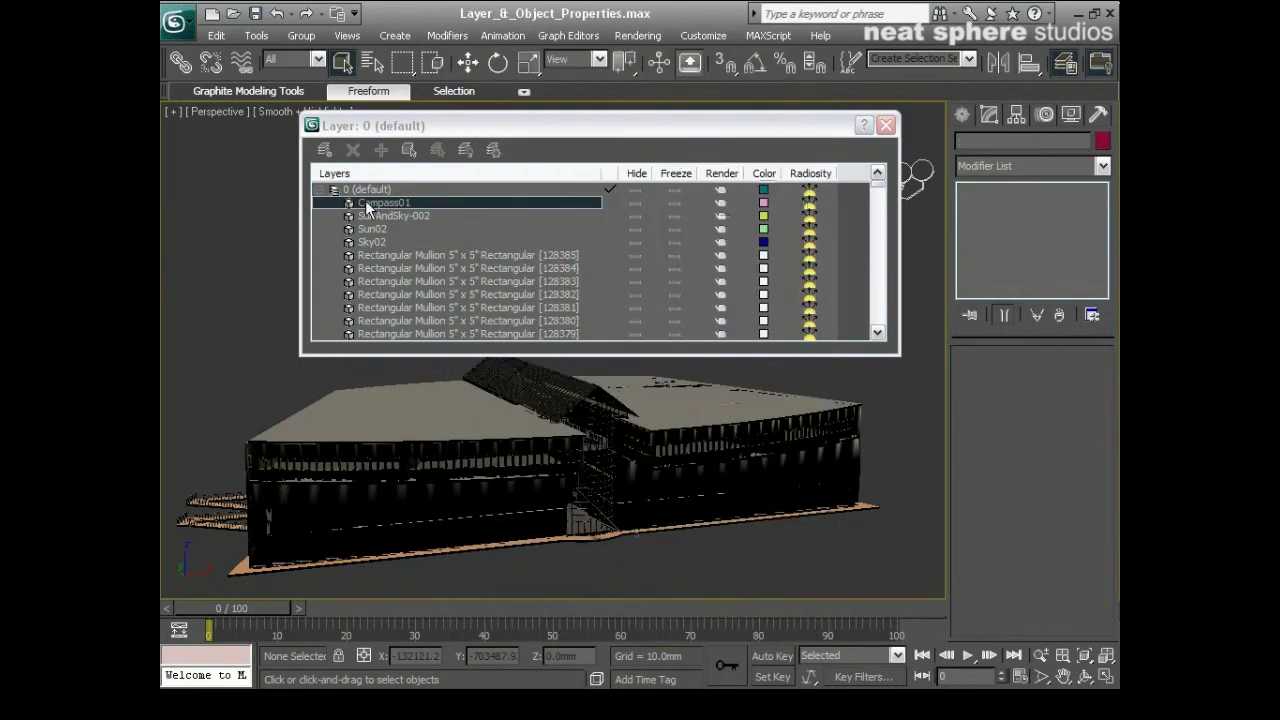
{"action": "left_click", "coordinate": [367, 205]}
{"action": "left_click", "coordinate": [349, 216]}
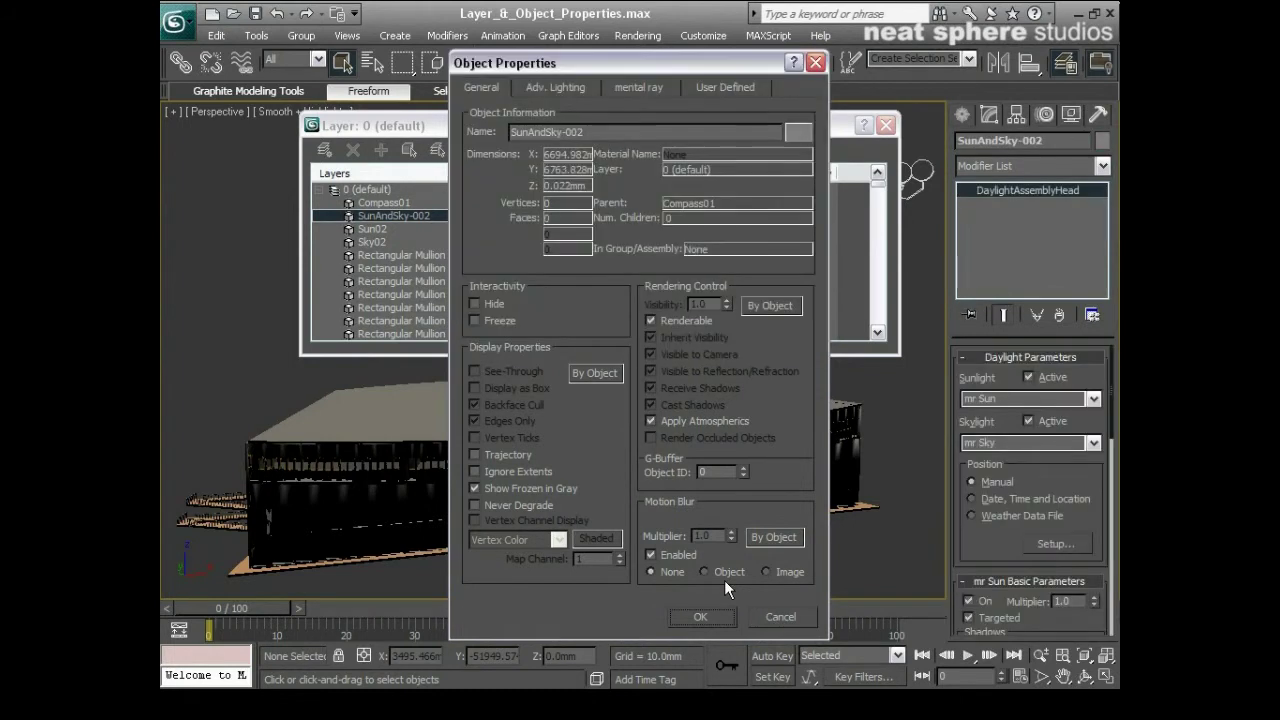
{"action": "key", "text": "Escape"}
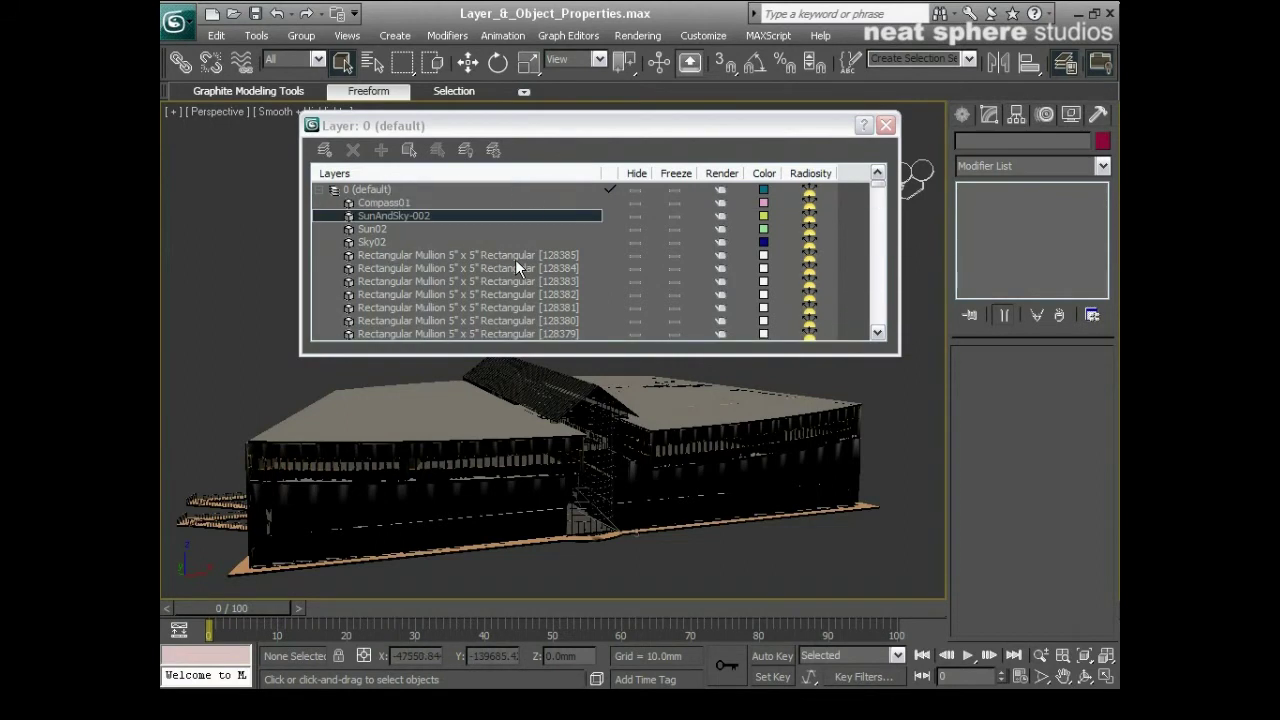
{"action": "left_click_drag", "start_coordinate": [877, 184], "coordinate": [862, 228]}
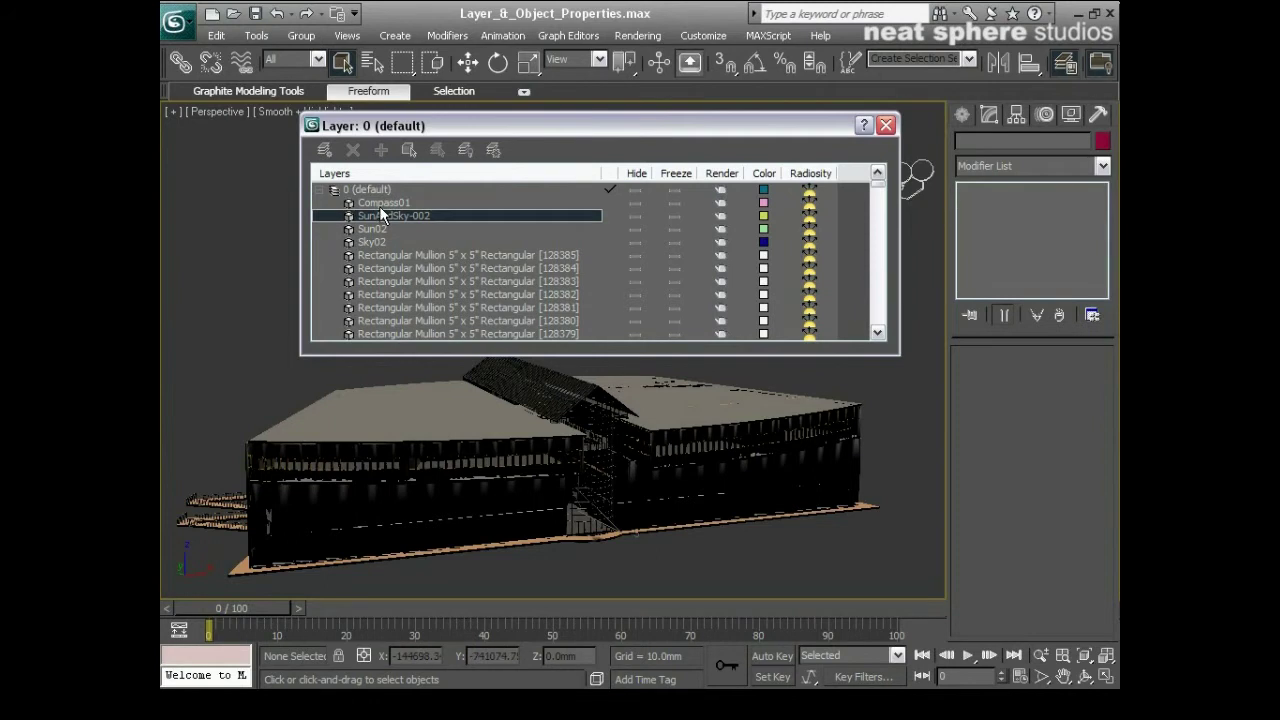
Pick Compass01 in the layer list and bring up Select From Scene with H.
{"action": "left_click", "coordinate": [383, 203]}
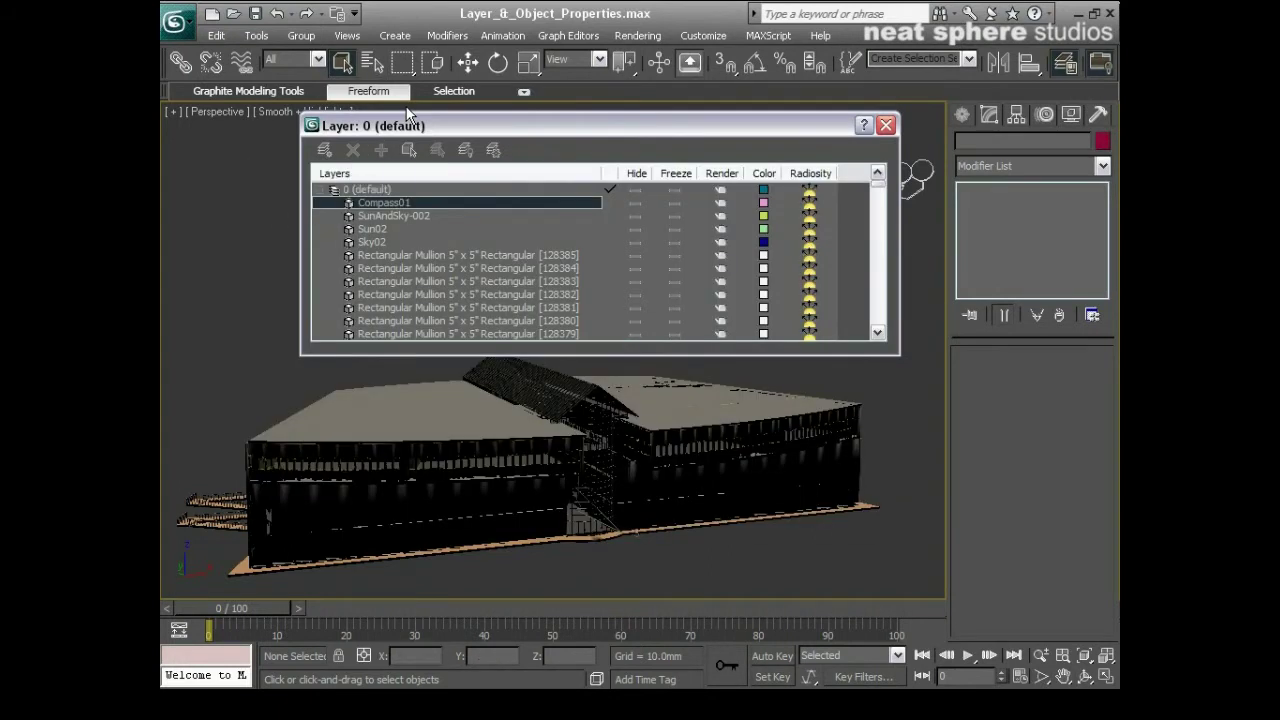
{"action": "key", "text": "h"}
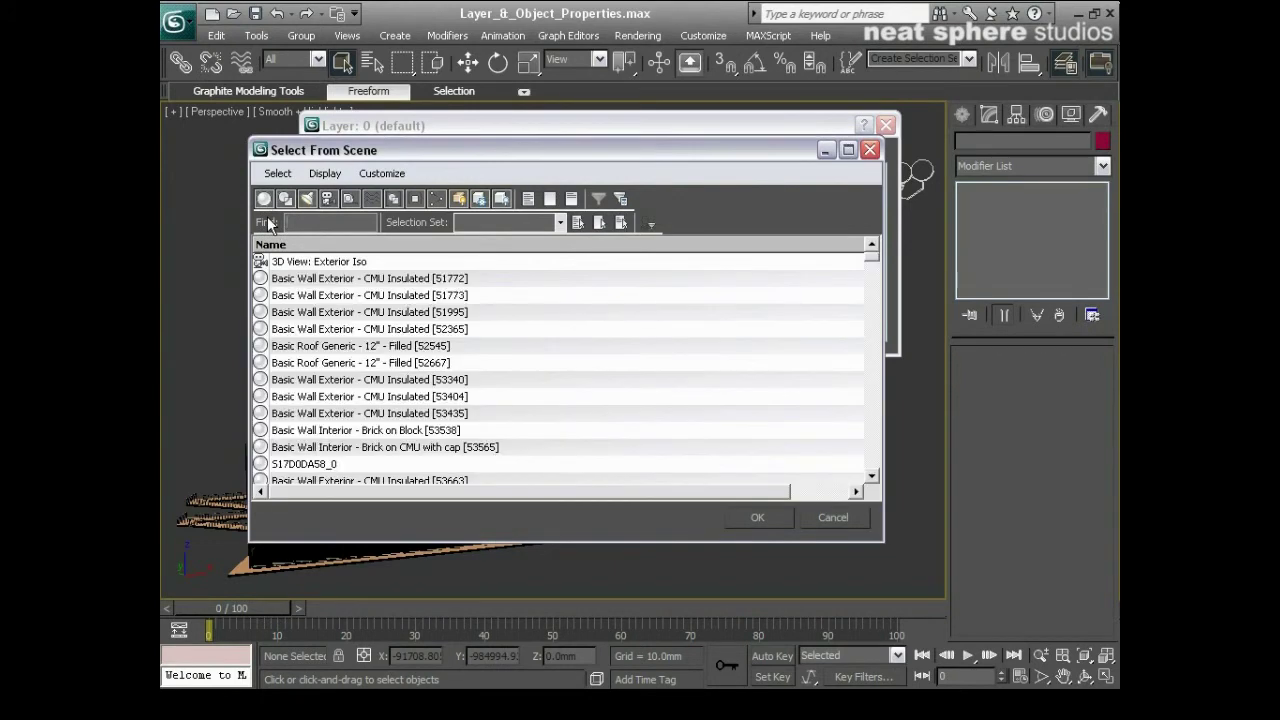
Filter geometry out of Select From Scene and select Compass01 and SunAndSky-002.
{"action": "left_click", "coordinate": [264, 198]}
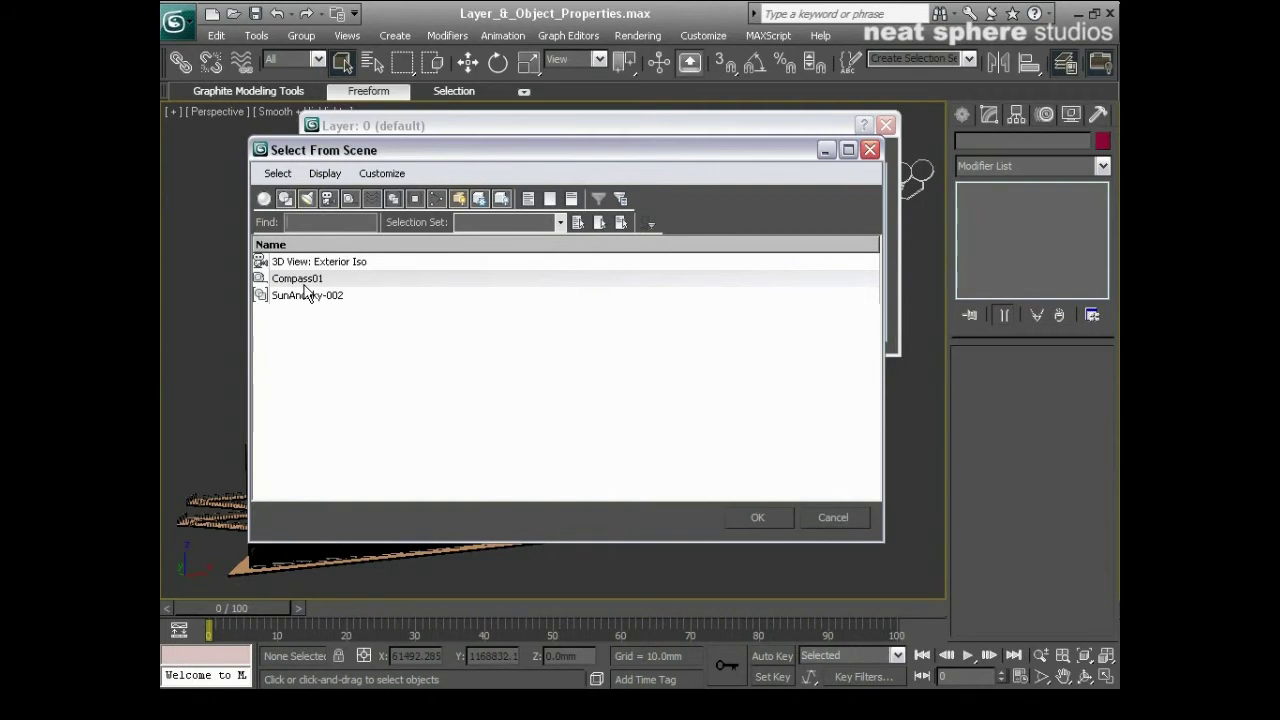
{"action": "left_click_drag", "start_coordinate": [306, 280], "coordinate": [288, 298]}
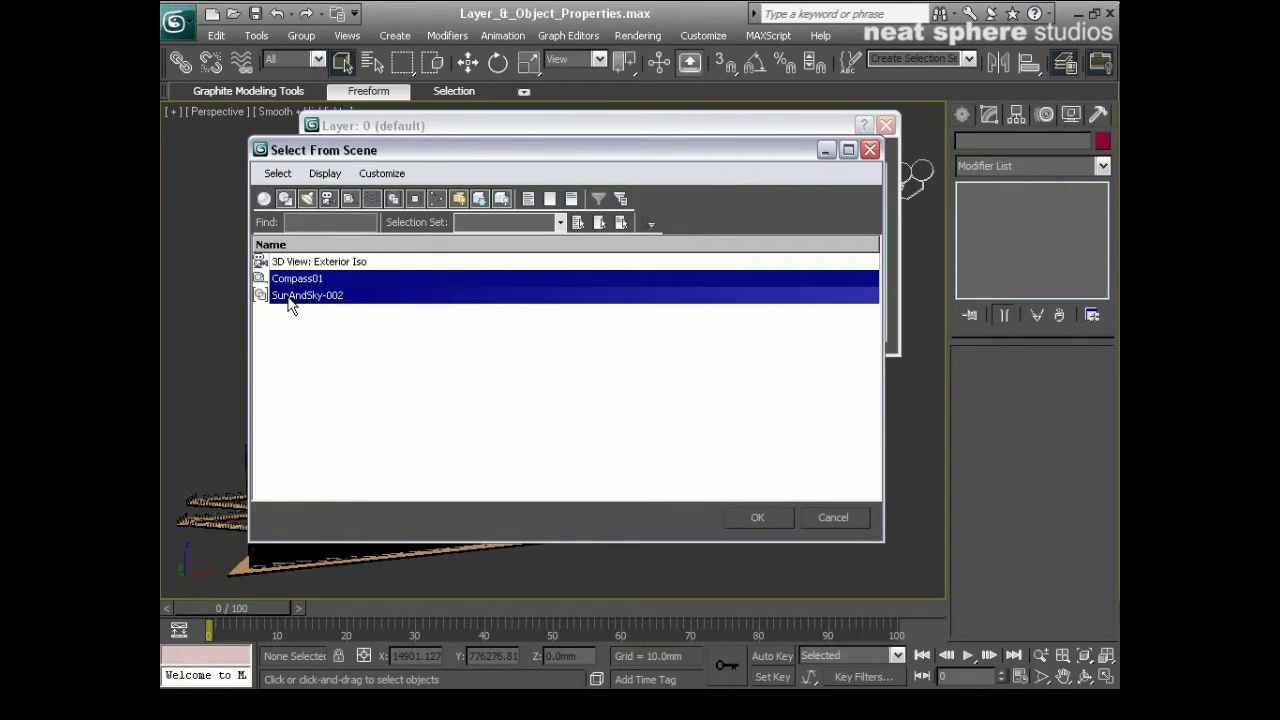
{"action": "left_click", "coordinate": [772, 521]}
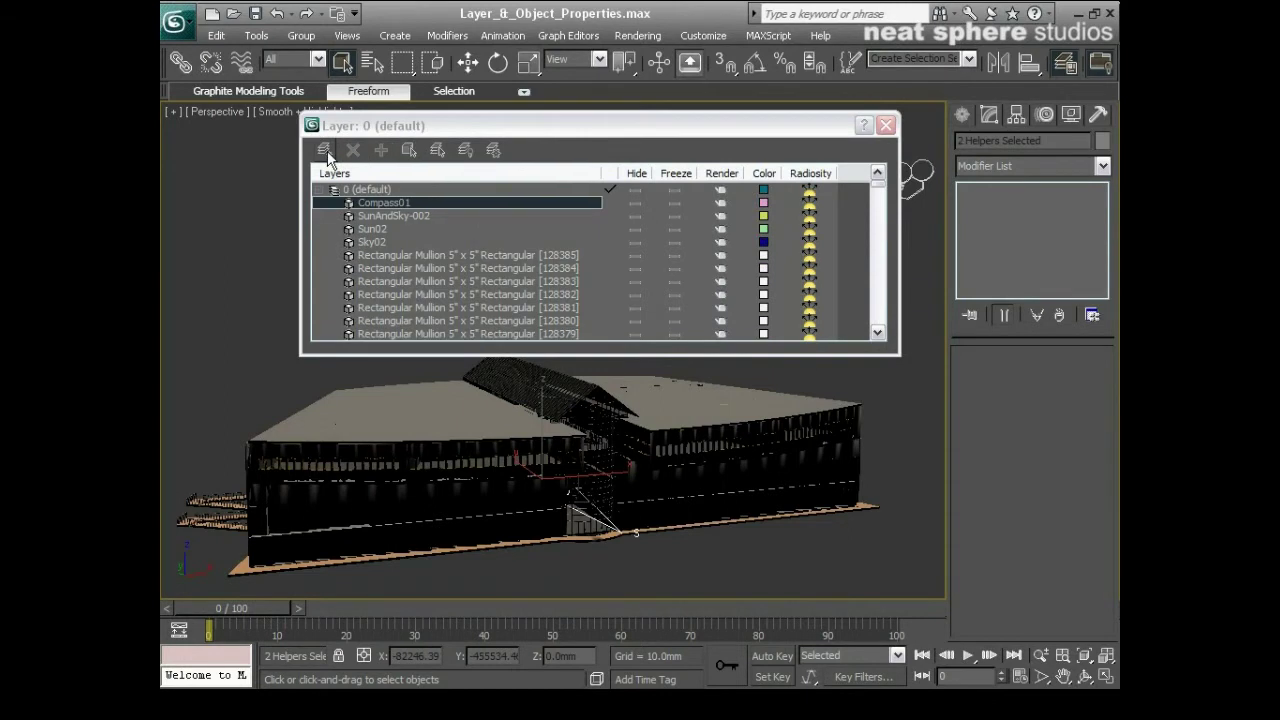
Create a new layer from the selected helpers and start renaming Layer01.
{"action": "left_click", "coordinate": [324, 151]}
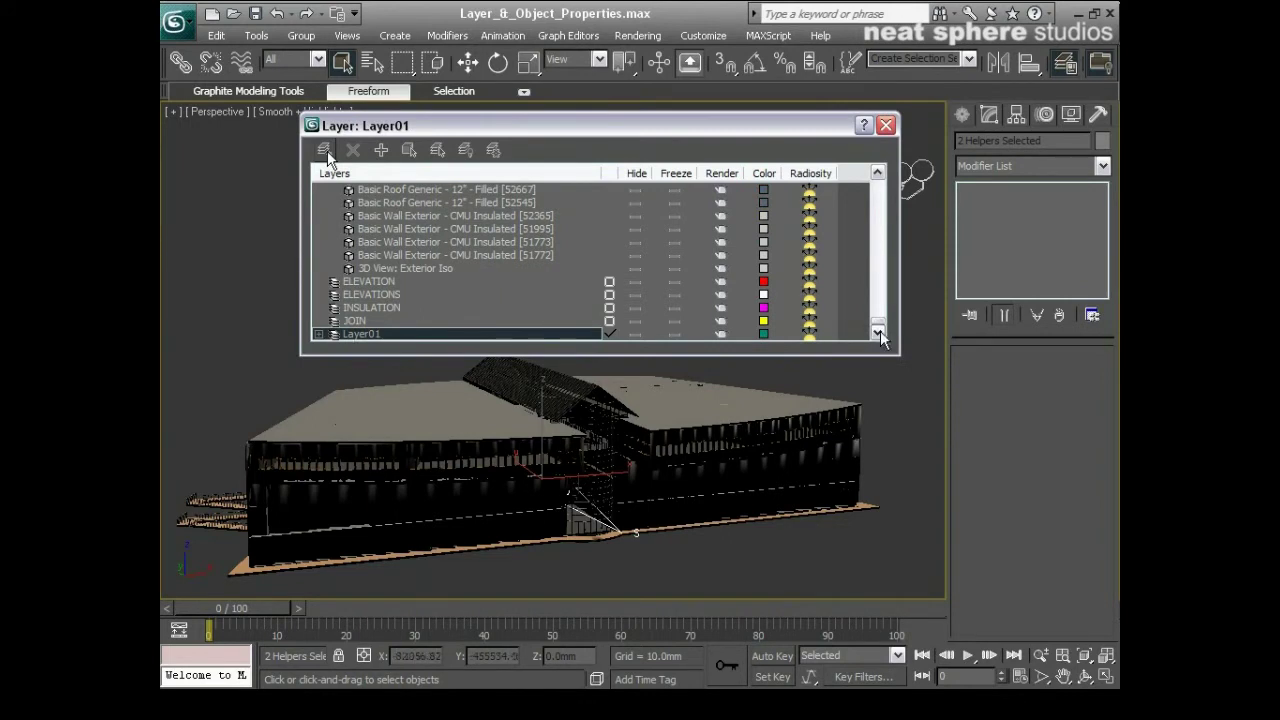
{"action": "left_click", "coordinate": [324, 151]}
{"action": "left_click", "coordinate": [877, 333]}
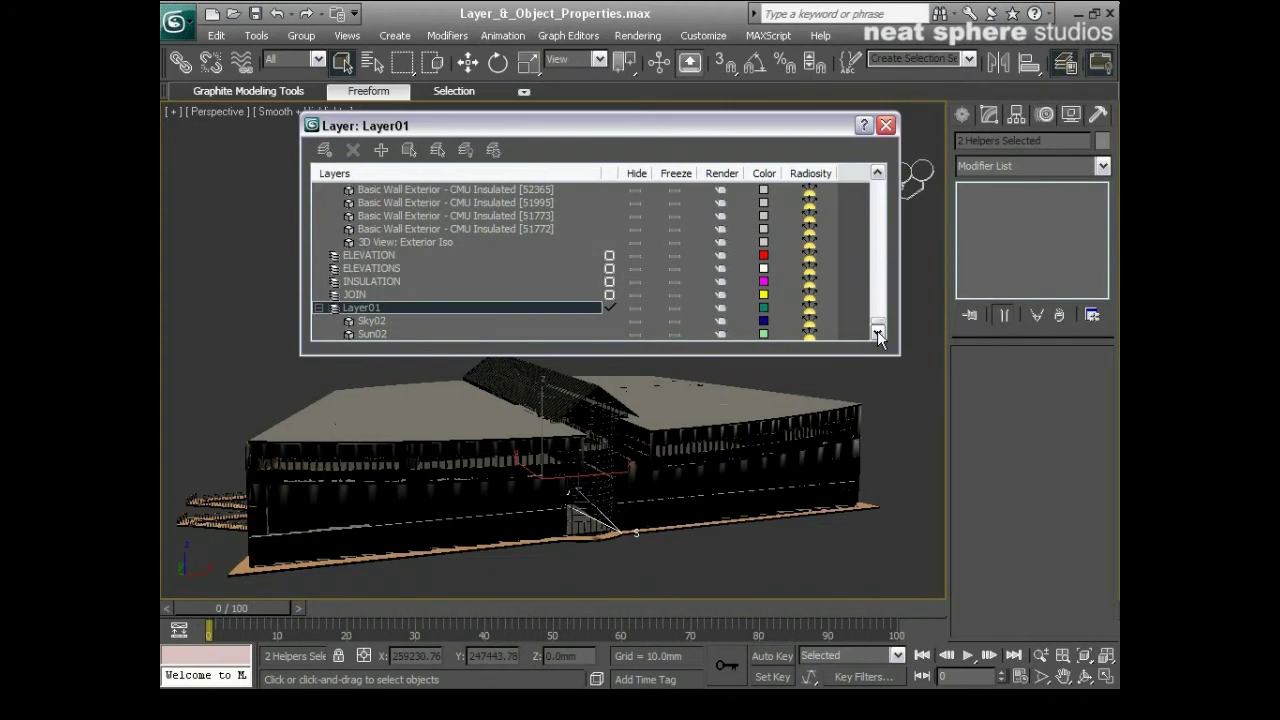
{"action": "scroll", "coordinate": [389, 269], "scroll_direction": "down", "scroll_amount": 2}
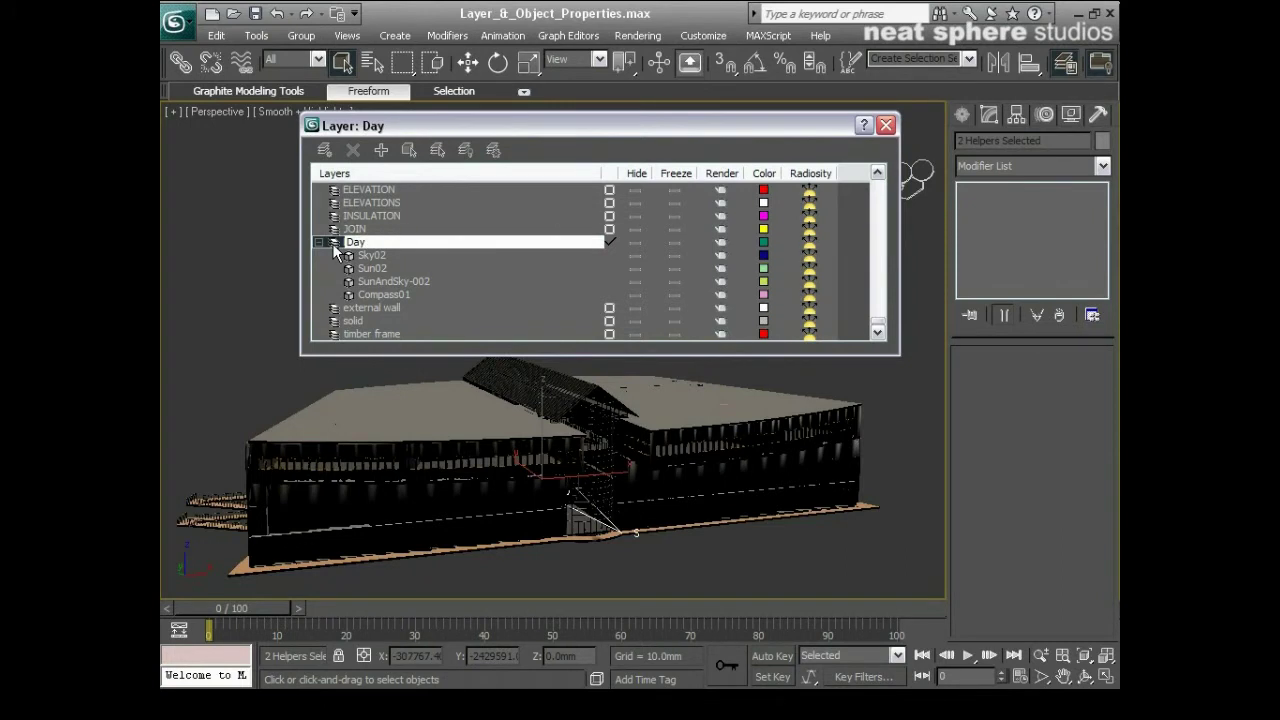
Name the layer Daylight_System, make 0 (default) current, and hide Daylight_System.
{"action": "type", "text": "light_System"}
{"action": "key", "text": "Return"}
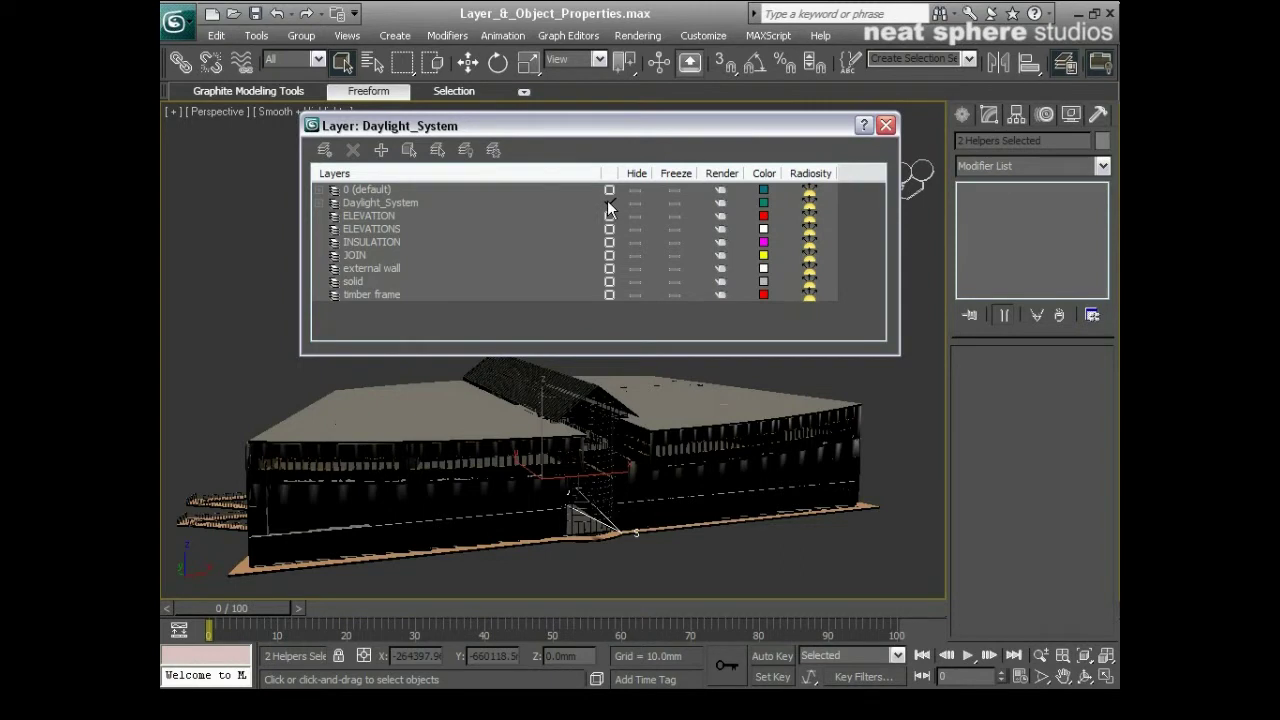
{"action": "left_click", "coordinate": [609, 189]}
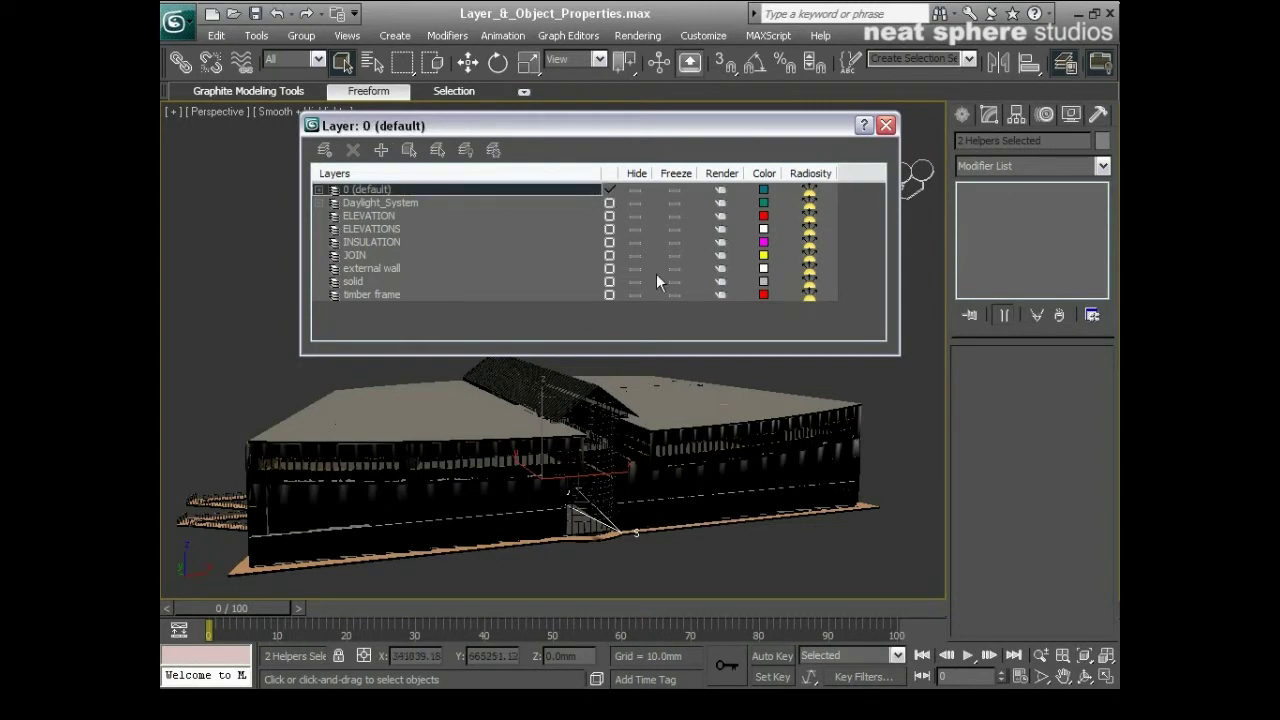
{"action": "left_click", "coordinate": [637, 203]}
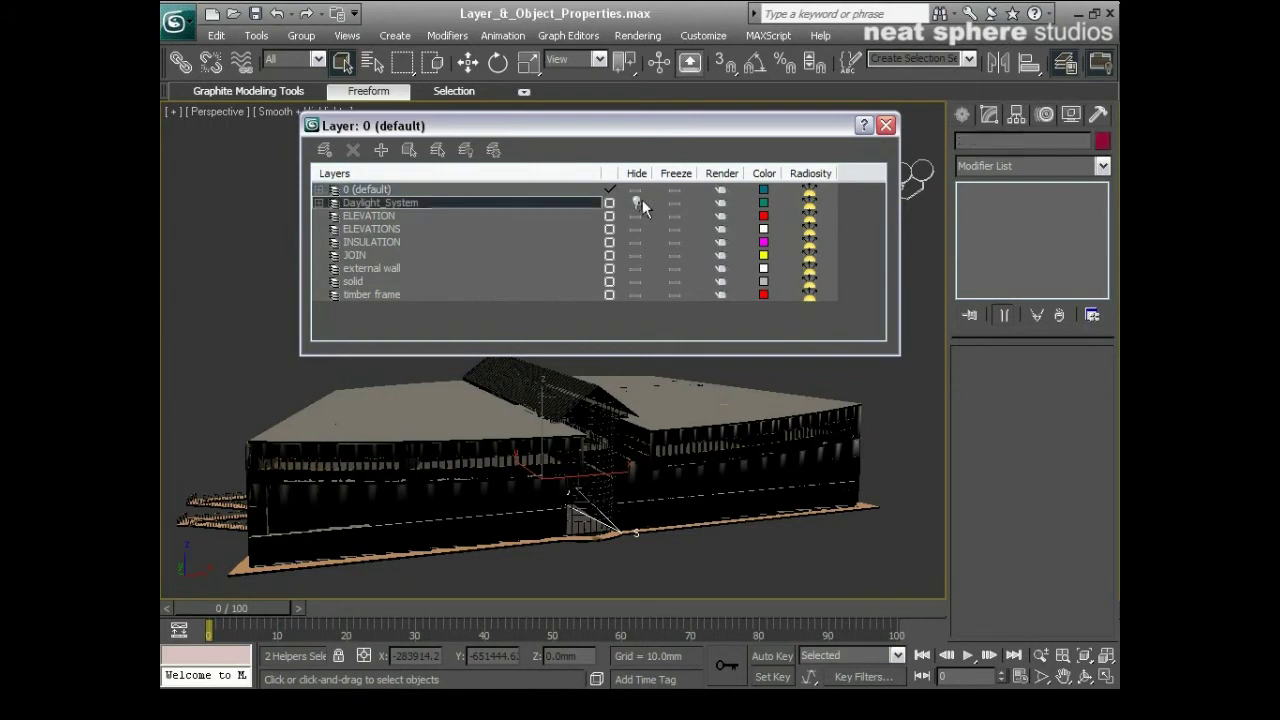
{"action": "left_click", "coordinate": [642, 202]}
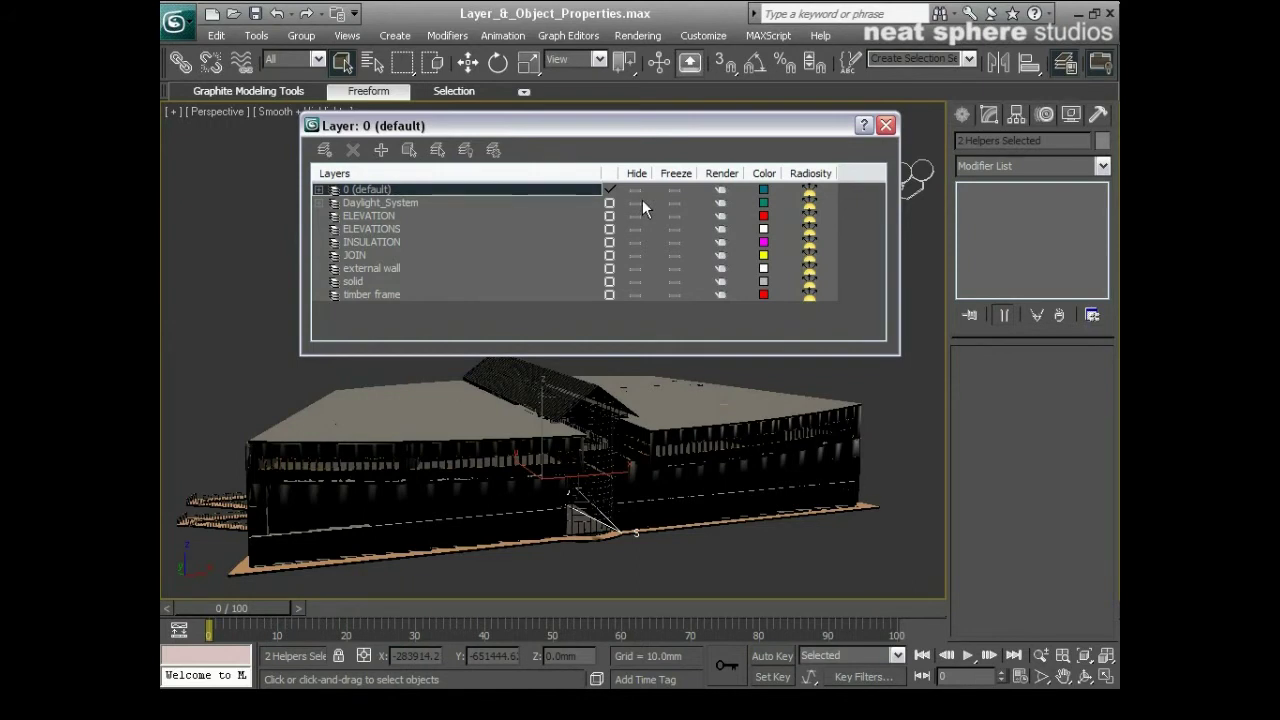
{"action": "left_click", "coordinate": [636, 201]}
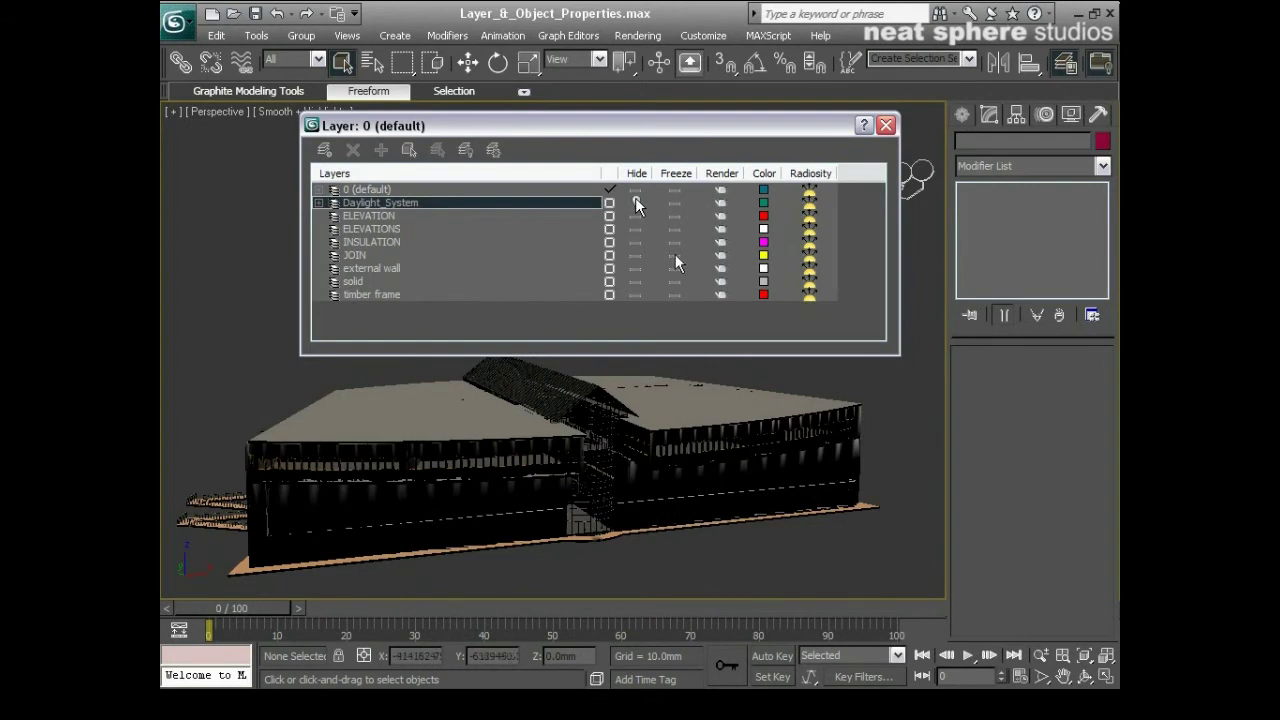
{"action": "left_click", "coordinate": [675, 203]}
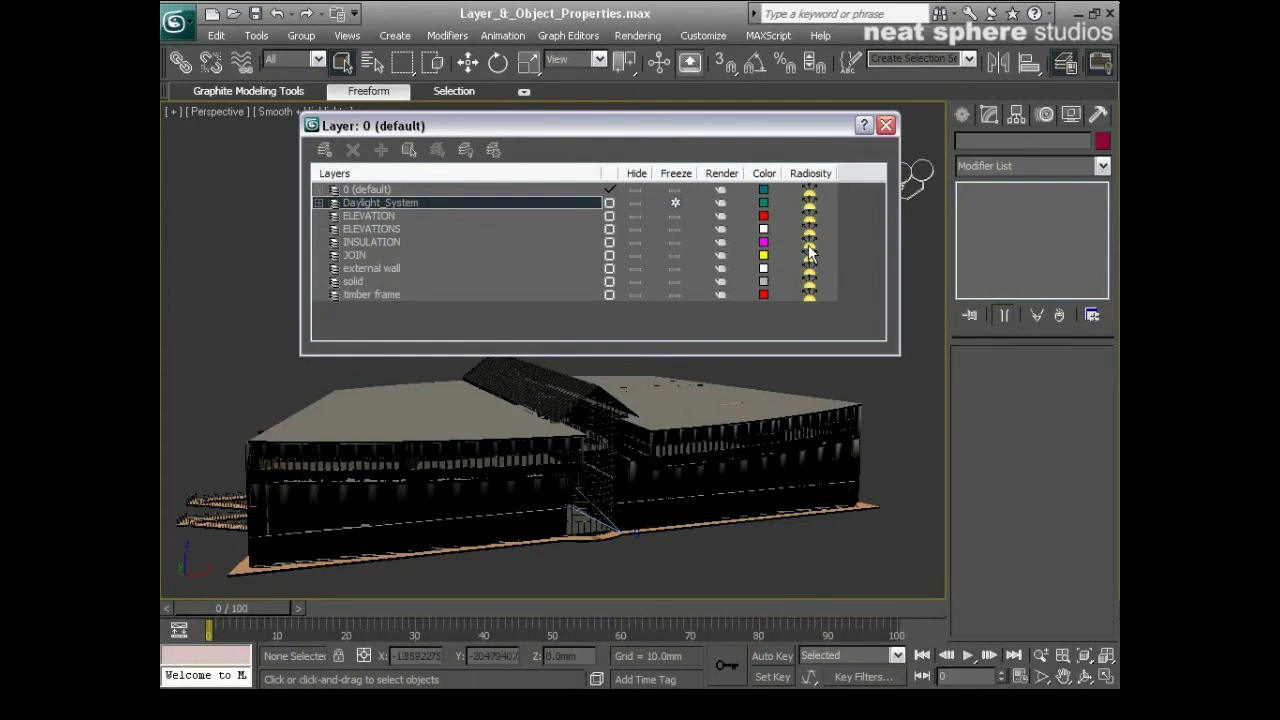
{"action": "left_click", "coordinate": [720, 268]}
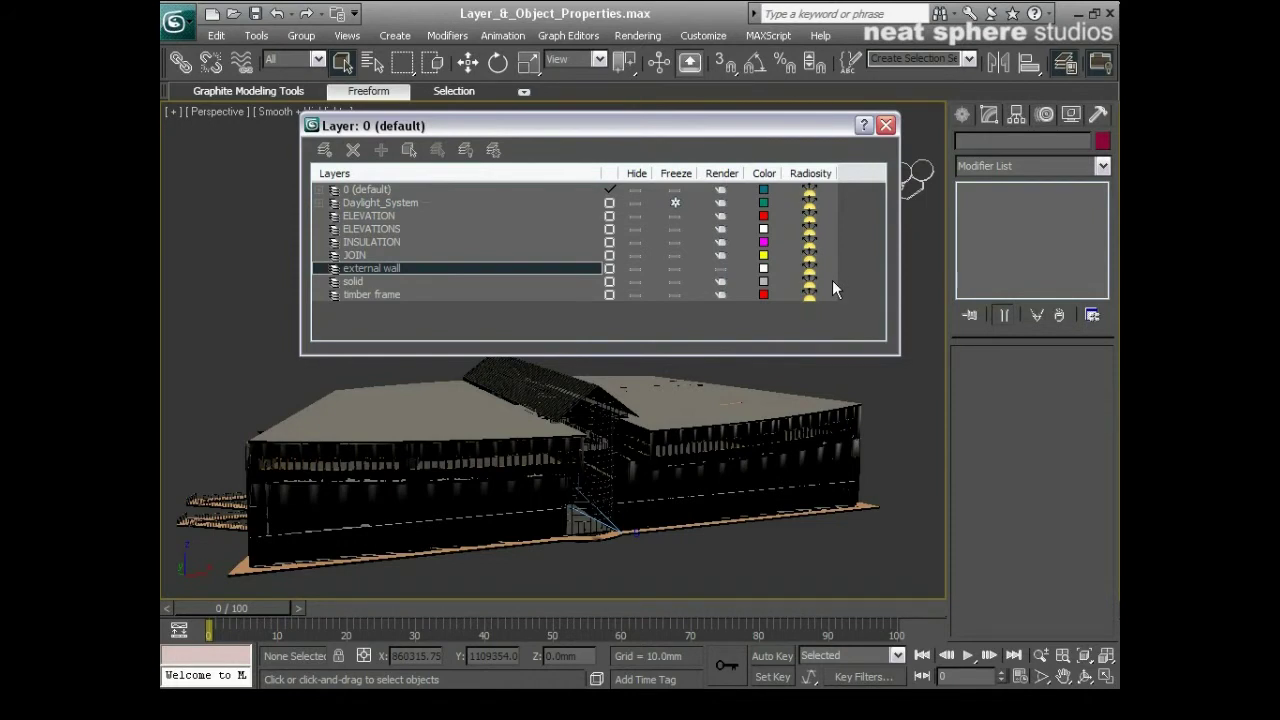
{"action": "left_click", "coordinate": [807, 269]}
{"action": "left_click", "coordinate": [676, 202]}
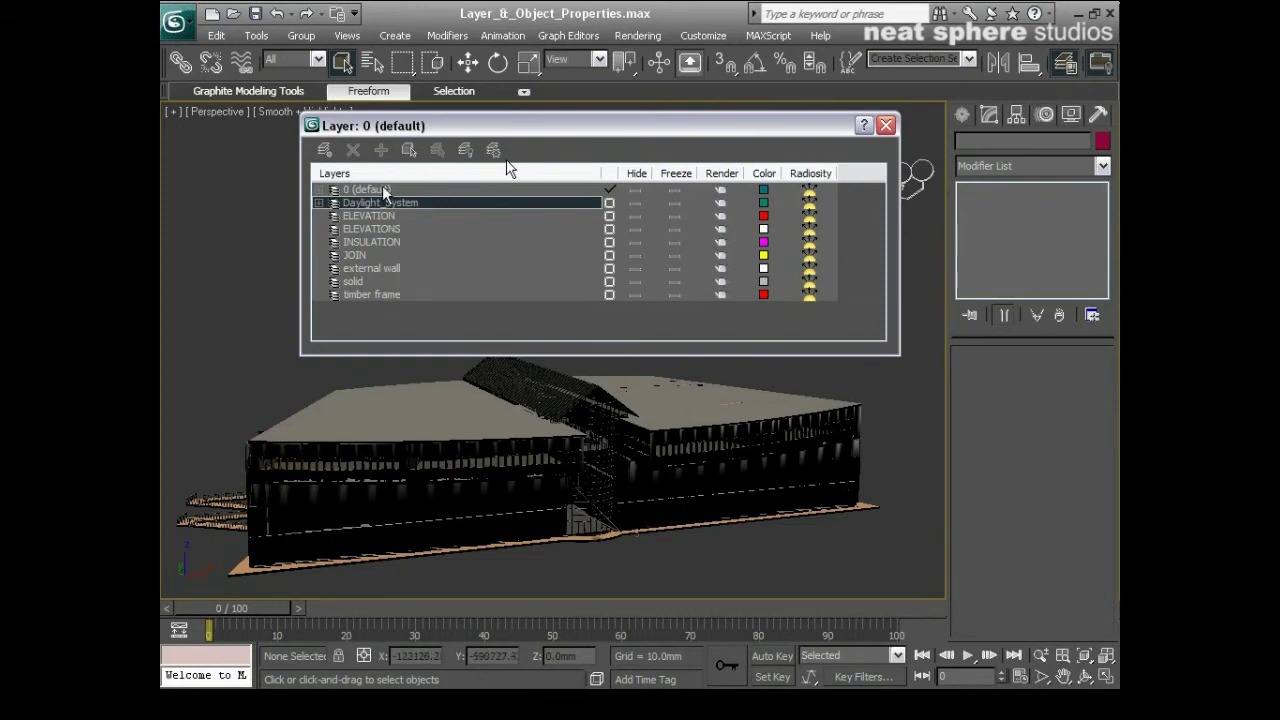
Select the Floor Concrete walkway and check it in the Daylight_System layer's object list.
{"action": "left_click", "coordinate": [426, 516]}
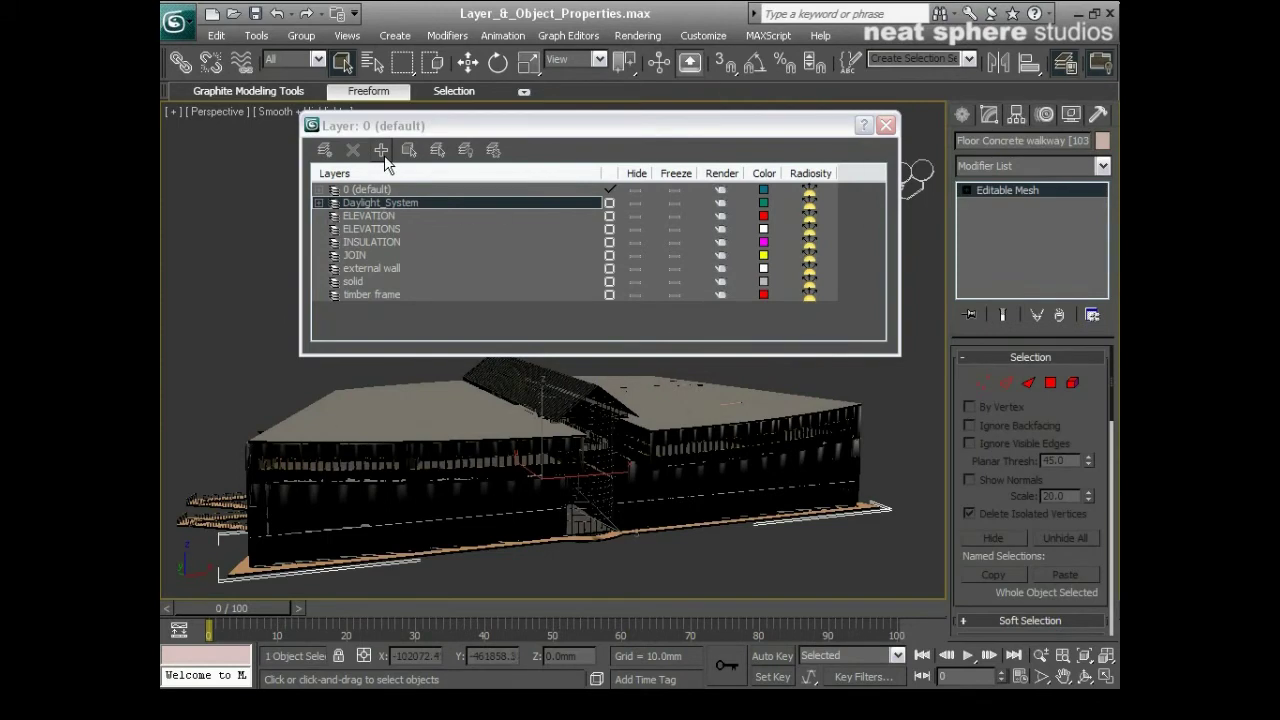
{"action": "left_click", "coordinate": [320, 203]}
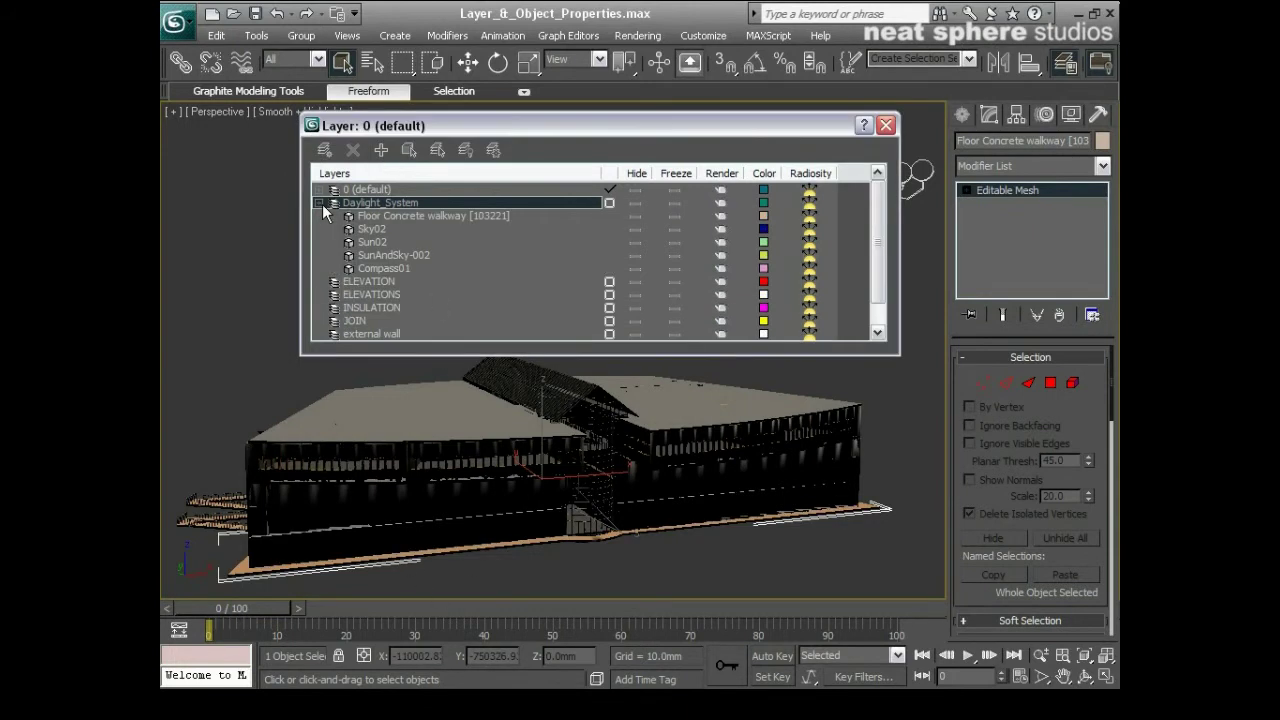
{"action": "left_click", "coordinate": [320, 203]}
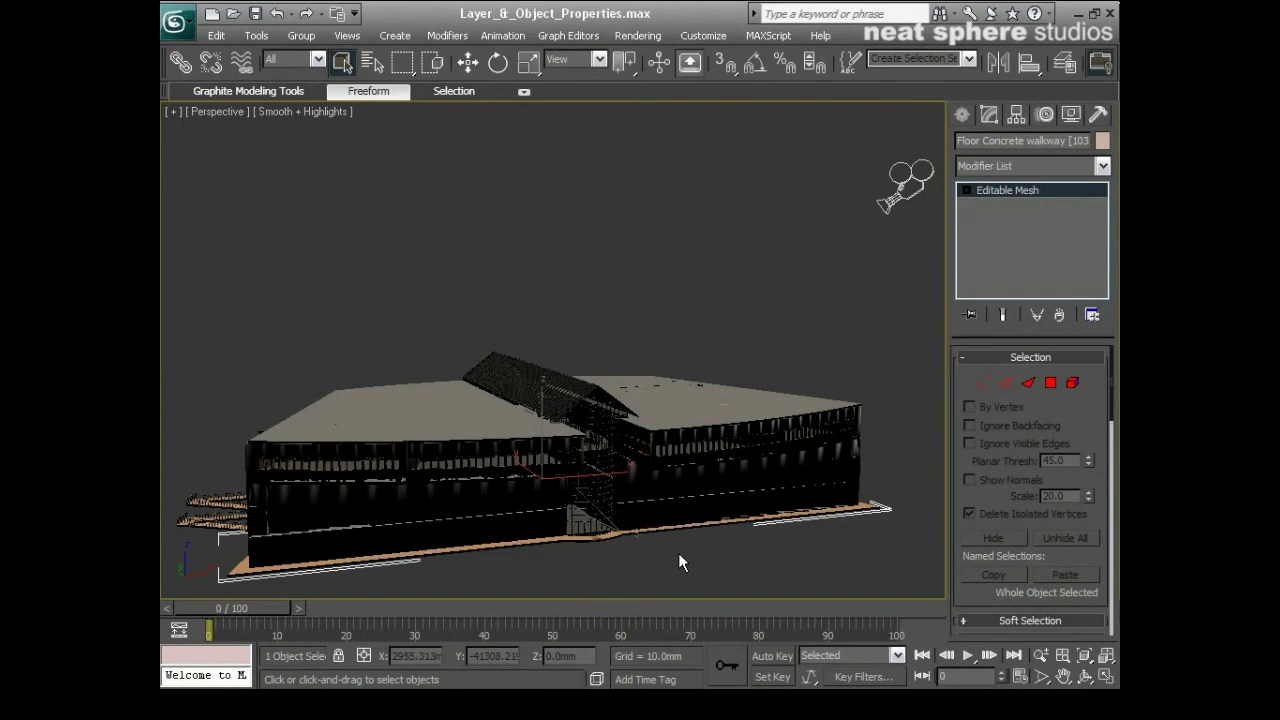
Isolate the selected walkway with Alt+Q and orbit to view it from above.
{"action": "right_click", "coordinate": [440, 440]}
{"action": "left_click", "coordinate": [526, 390]}
{"action": "key", "text": "alt+q"}
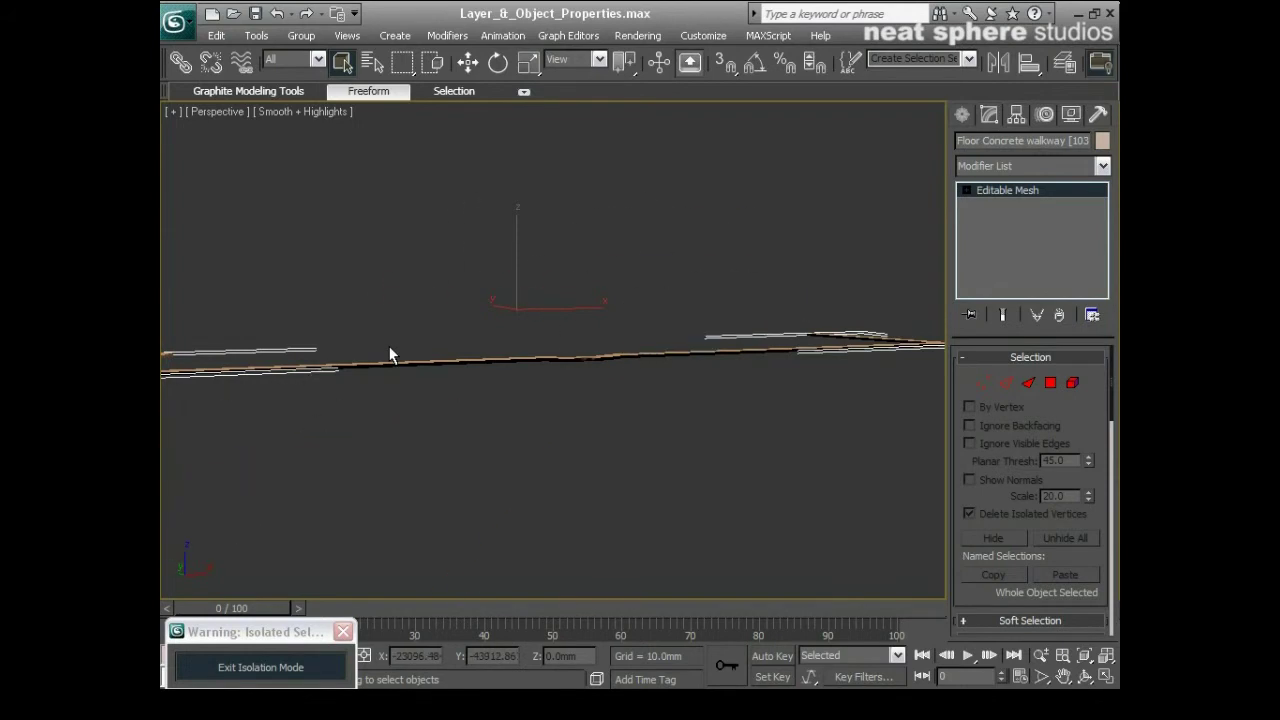
{"action": "middle_click_drag", "start_coordinate": [390, 355], "coordinate": [572, 313], "text": "alt"}
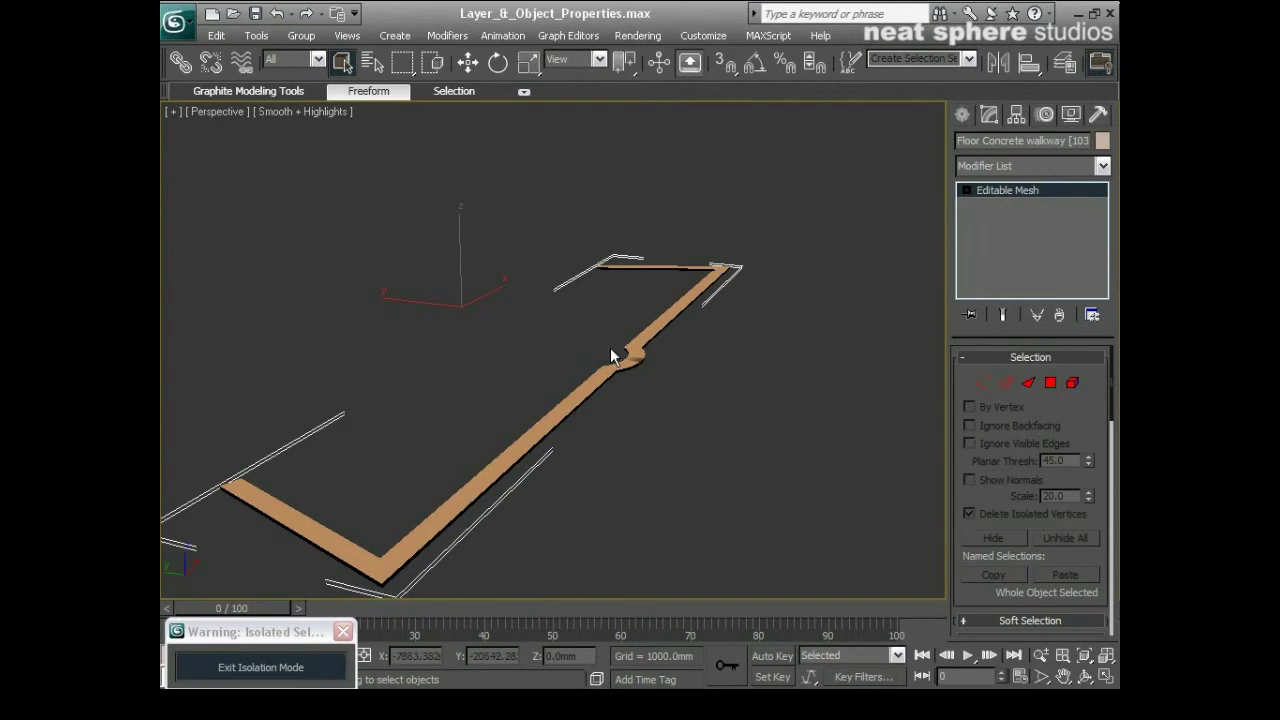
Open the walkway's Object Properties from the quad menu and drag the dialog to the right.
{"action": "left_click", "coordinate": [216, 35]}
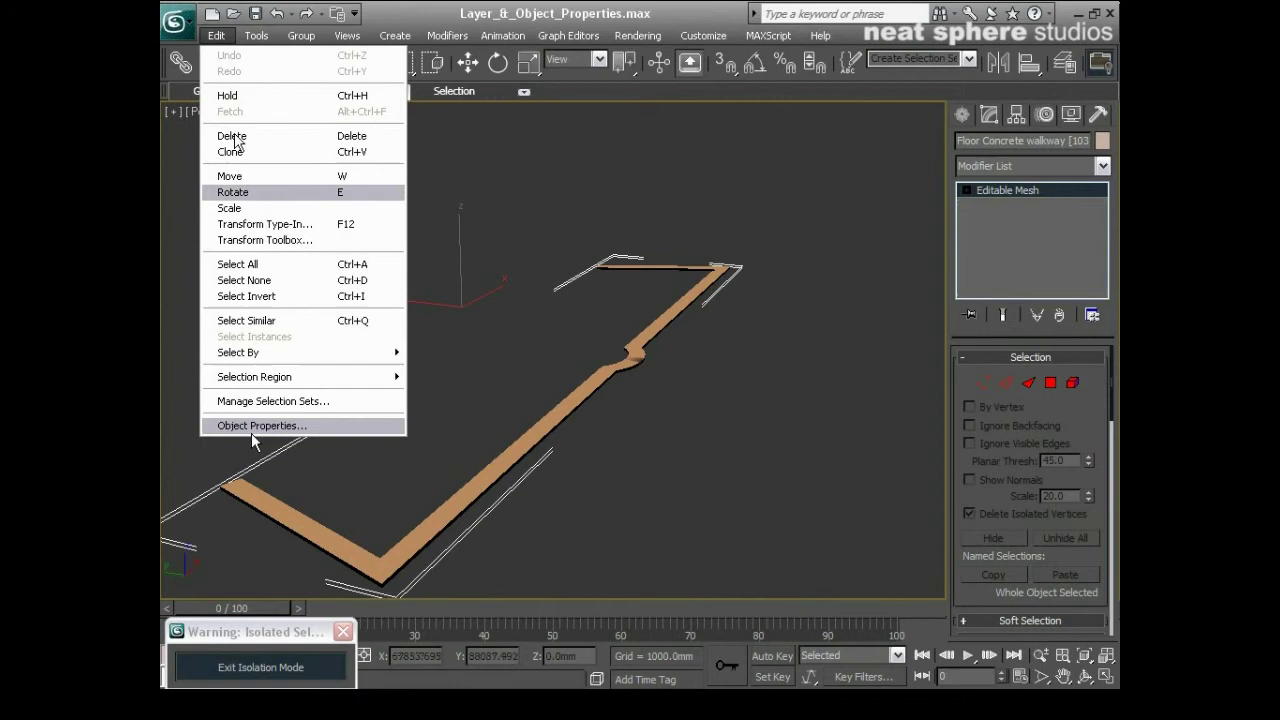
{"action": "right_click", "coordinate": [252, 438]}
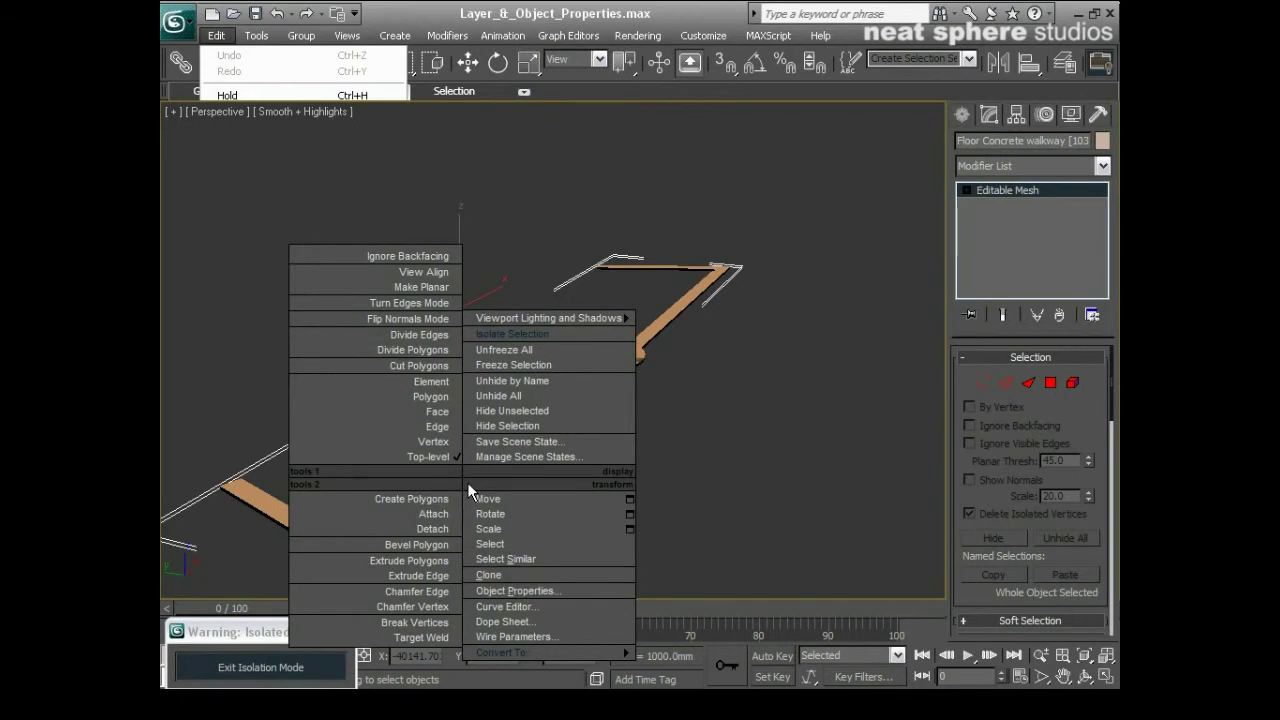
{"action": "left_click", "coordinate": [528, 593]}
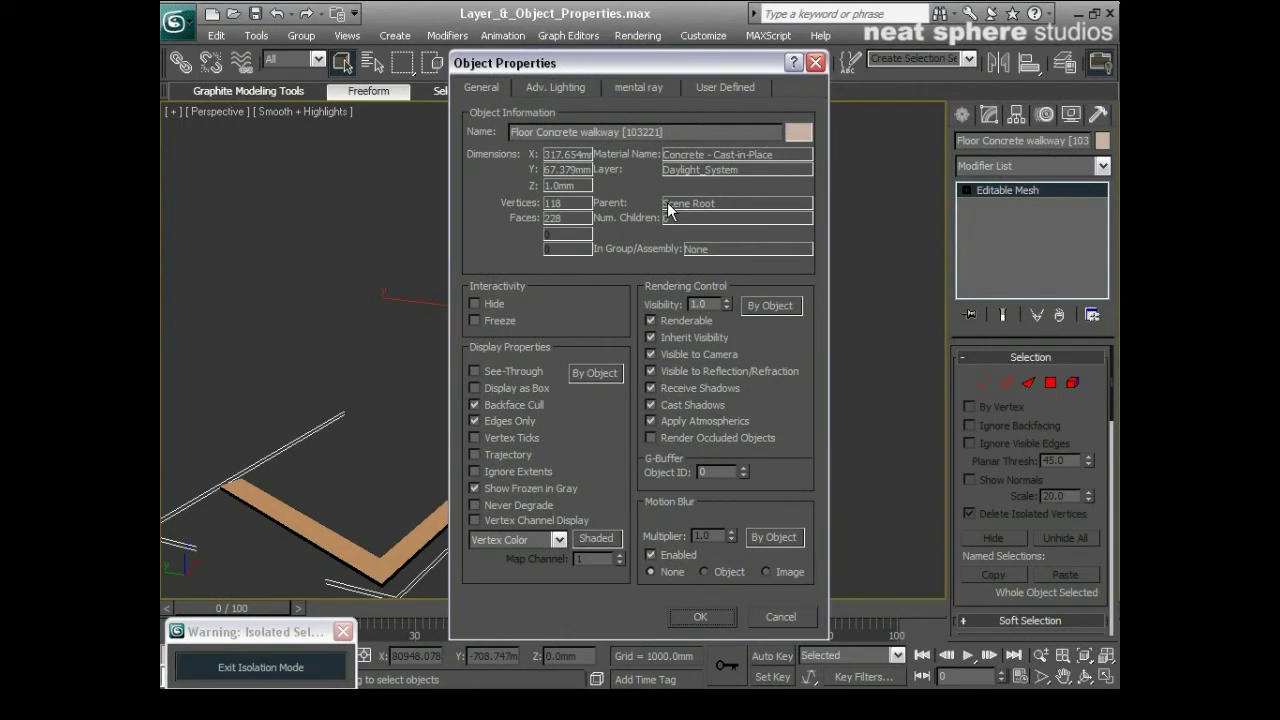
{"action": "left_click_drag", "start_coordinate": [652, 64], "coordinate": [848, 38]}
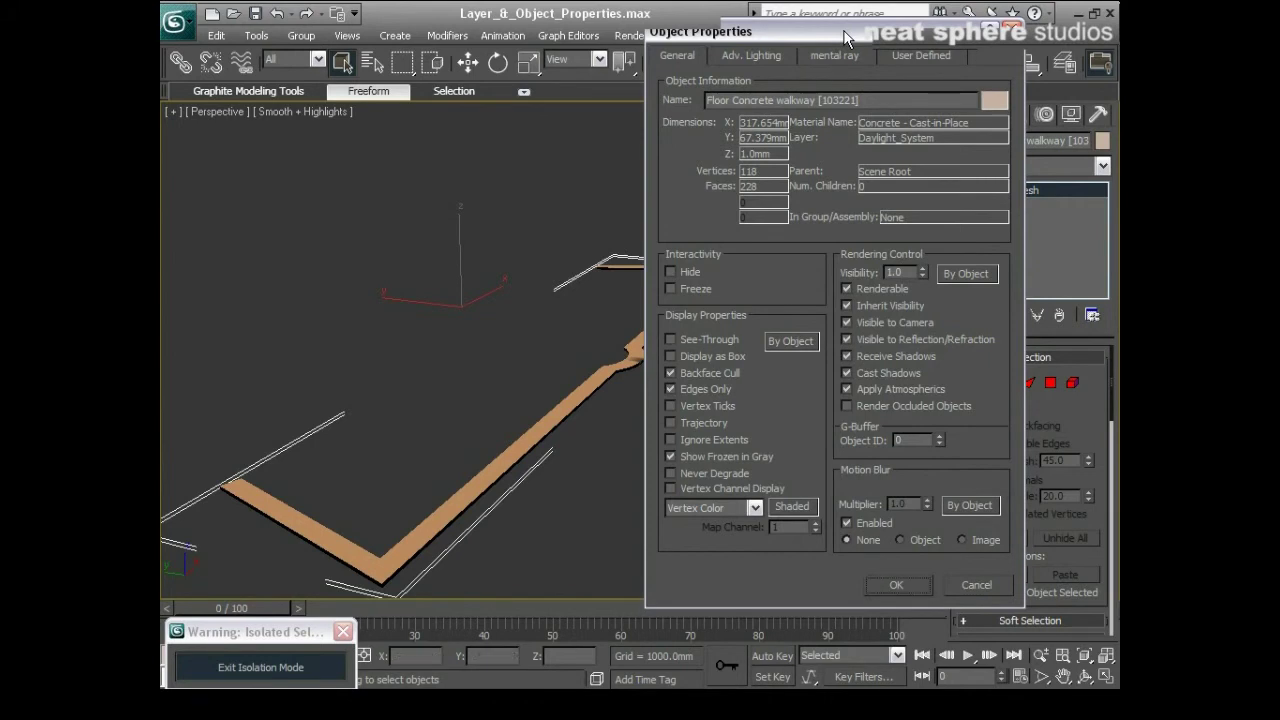
{"action": "left_click", "coordinate": [672, 339]}
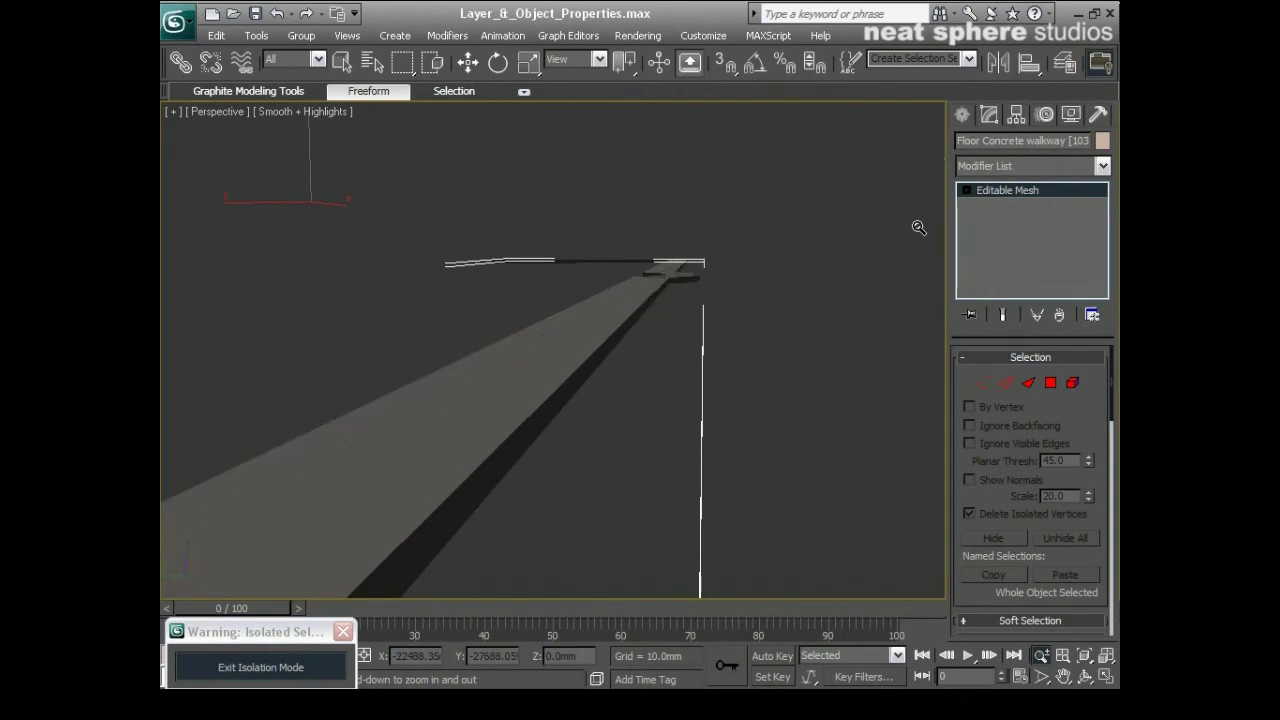
{"action": "left_click", "coordinate": [588, 340]}
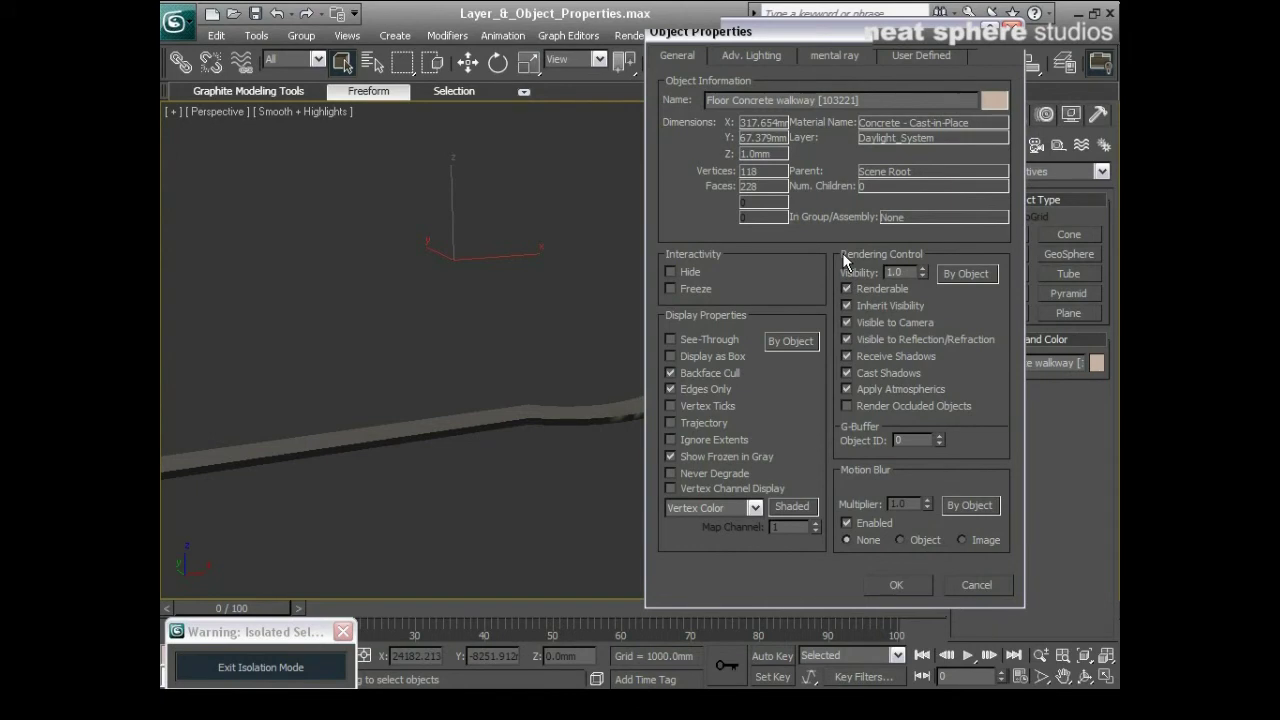
{"action": "left_click", "coordinate": [847, 289]}
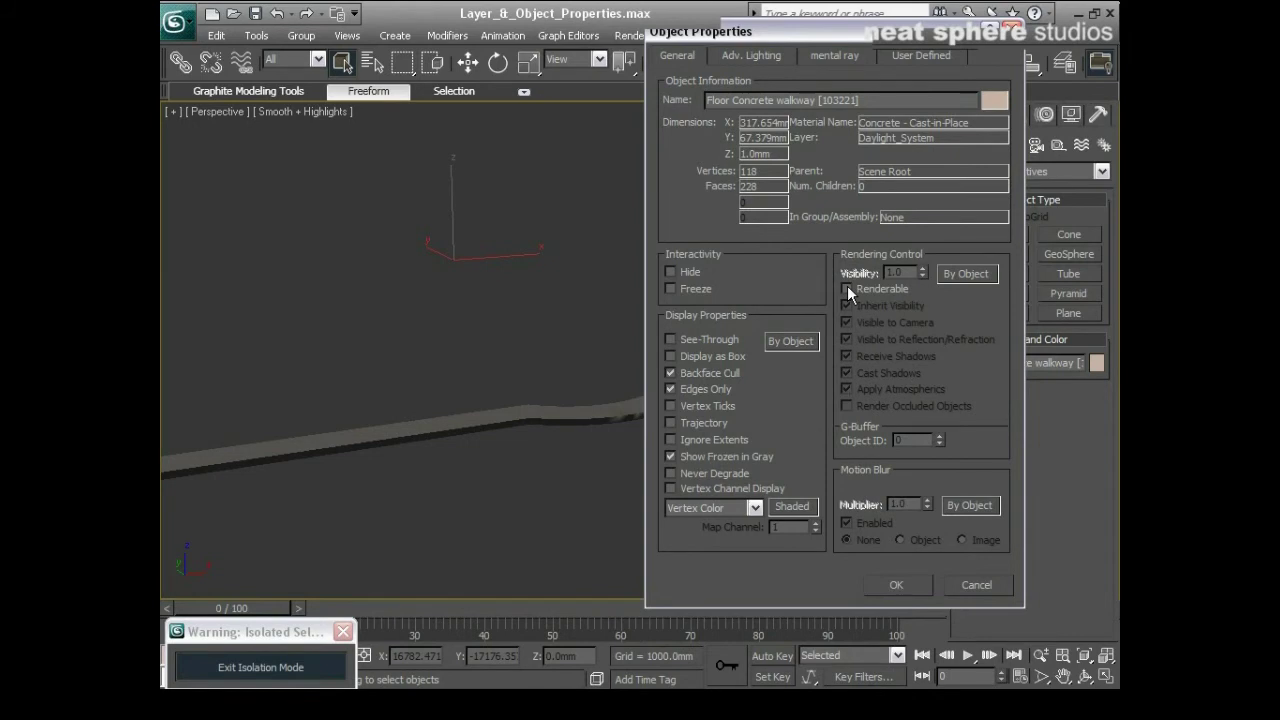
{"action": "left_click", "coordinate": [847, 289]}
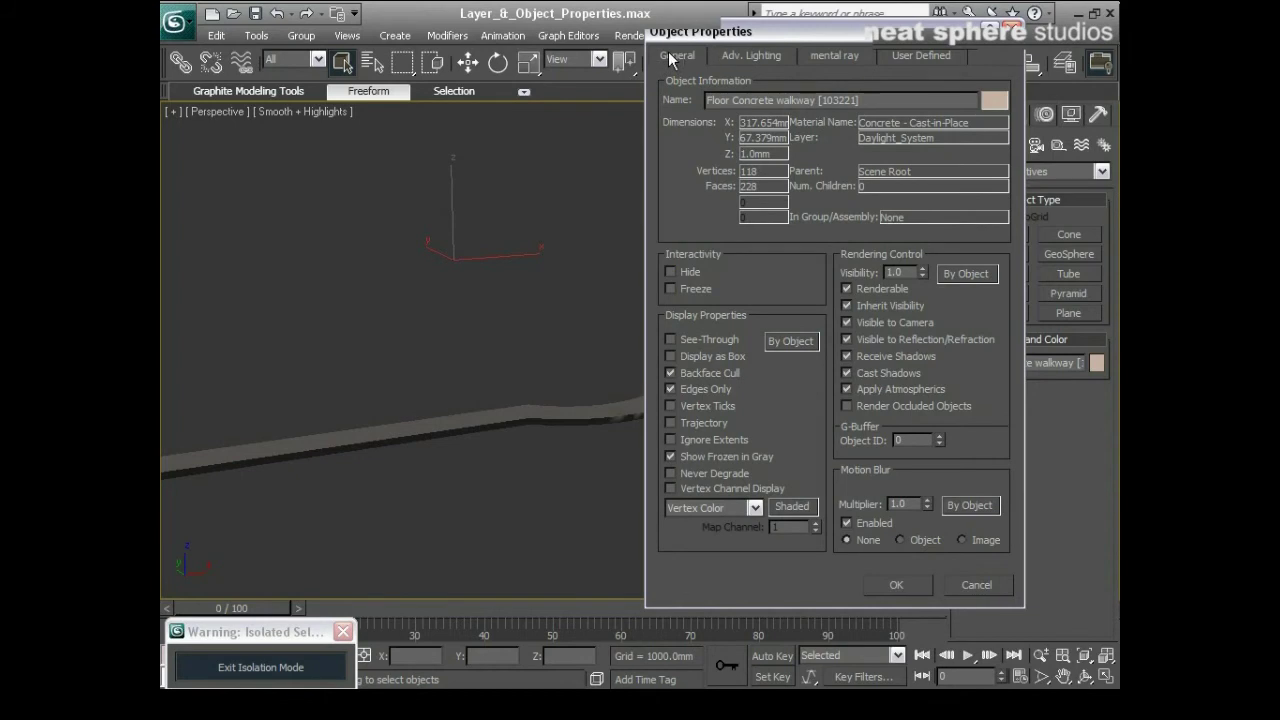
Review the walkway's Adv. Lighting settings, then move on to the User Defined page.
{"action": "left_click", "coordinate": [751, 55]}
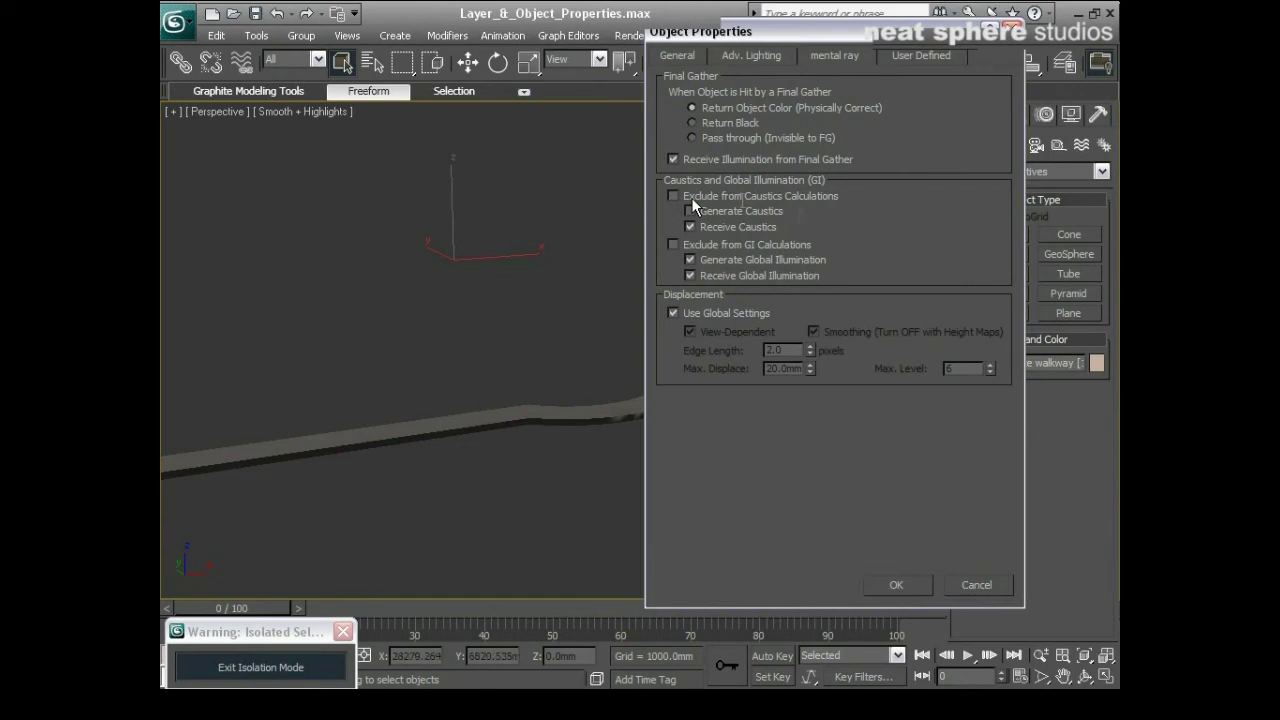
{"action": "key", "text": "ctrl+Tab"}
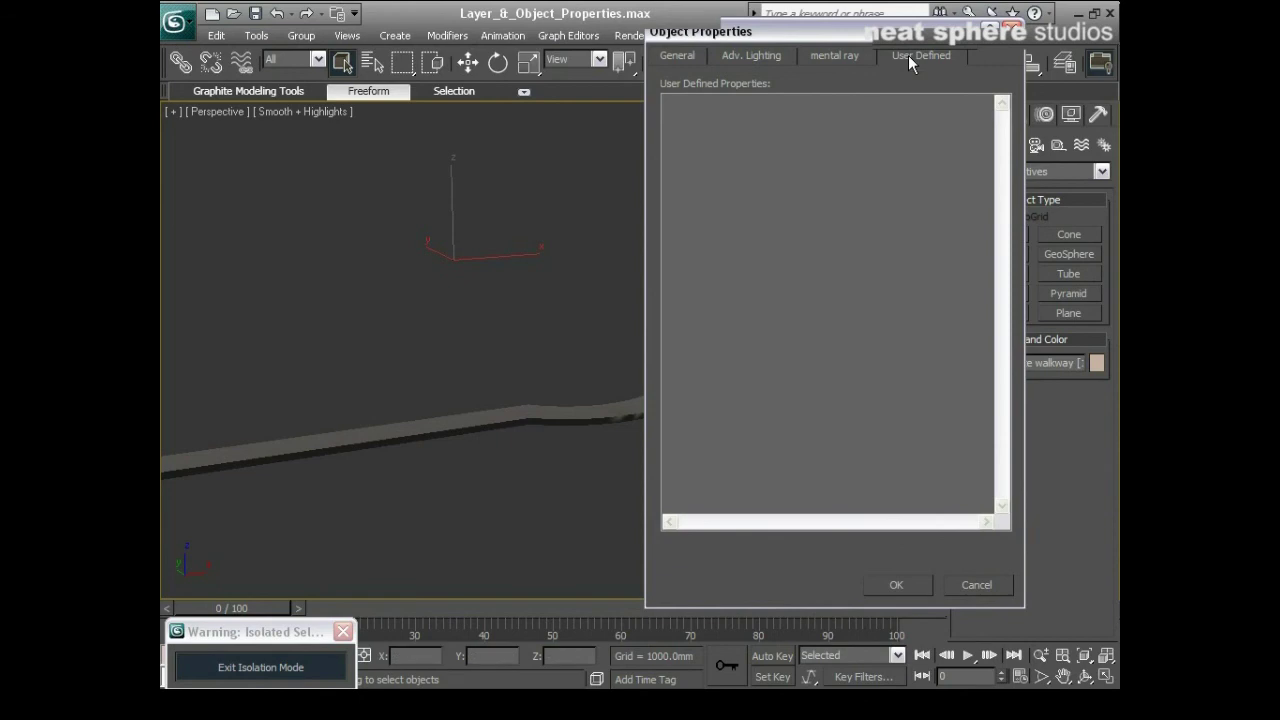
Enable Display as Box for the walkway and apply the properties.
{"action": "left_click", "coordinate": [751, 57]}
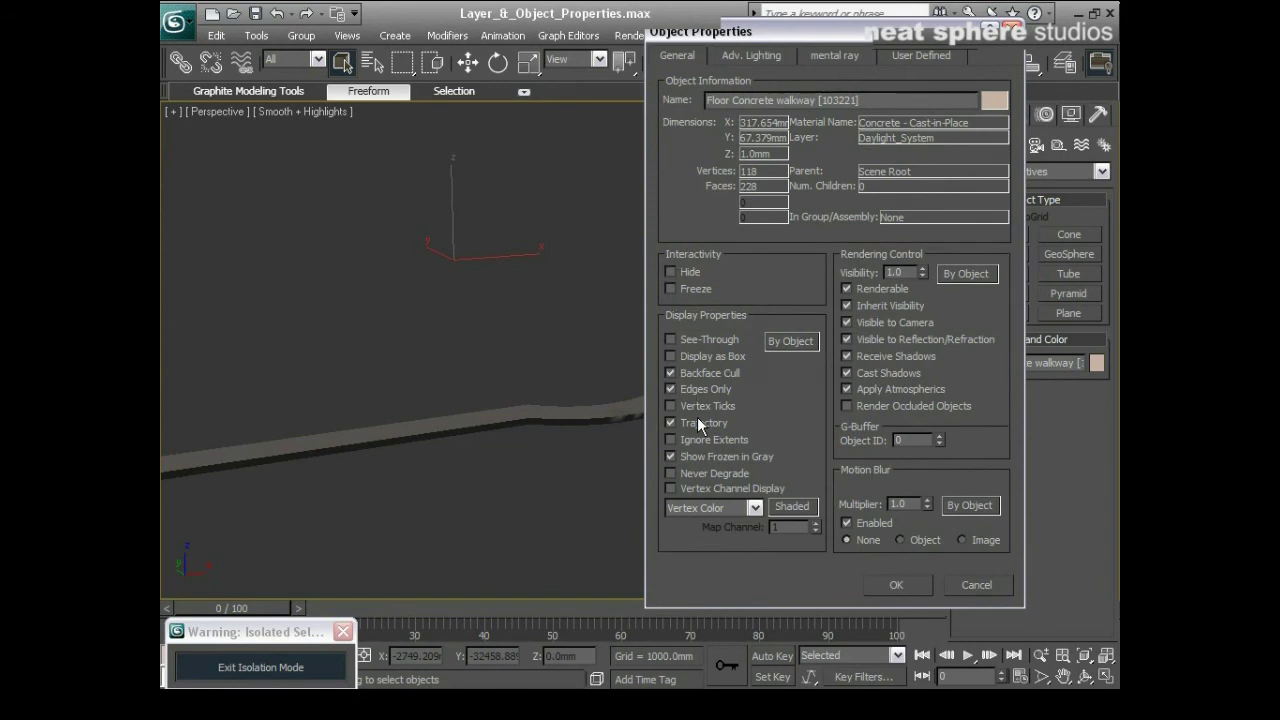
{"action": "left_click", "coordinate": [700, 424]}
{"action": "left_click", "coordinate": [700, 424]}
{"action": "left_click", "coordinate": [700, 356]}
{"action": "left_click", "coordinate": [894, 585]}
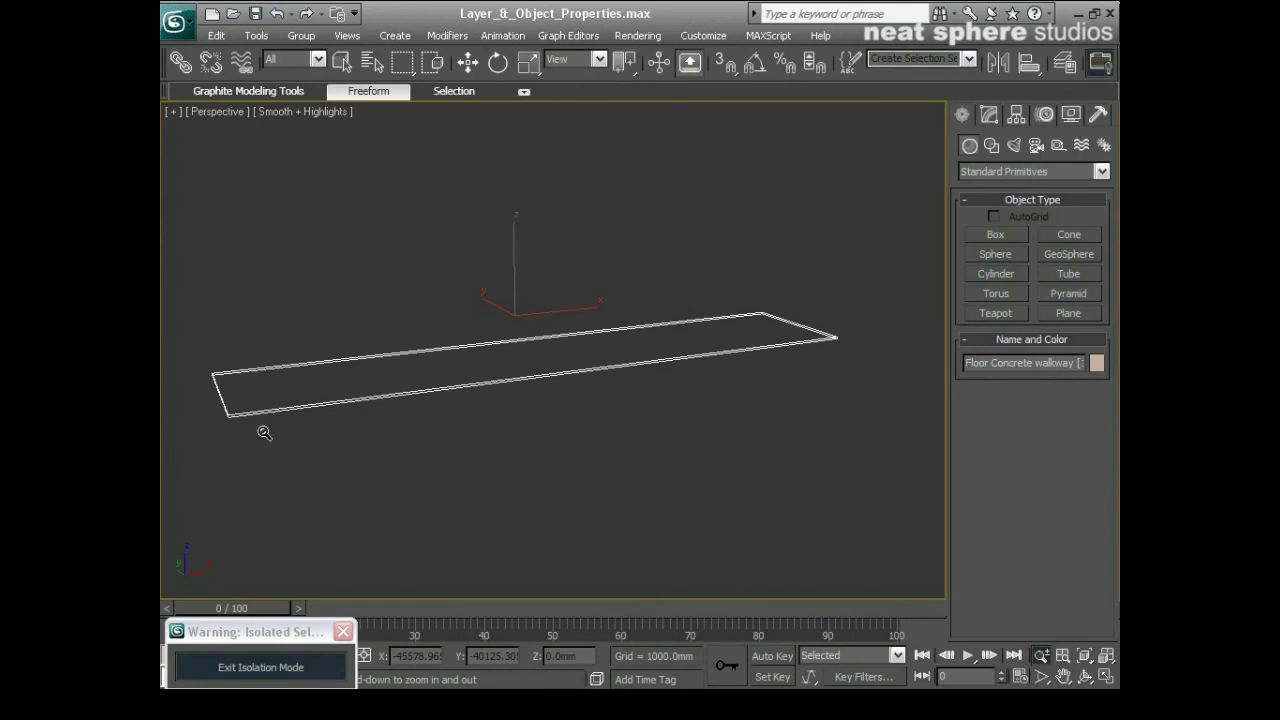
Reopen the boxed walkway's Object Properties and confirm them with OK.
{"action": "key", "text": "q"}
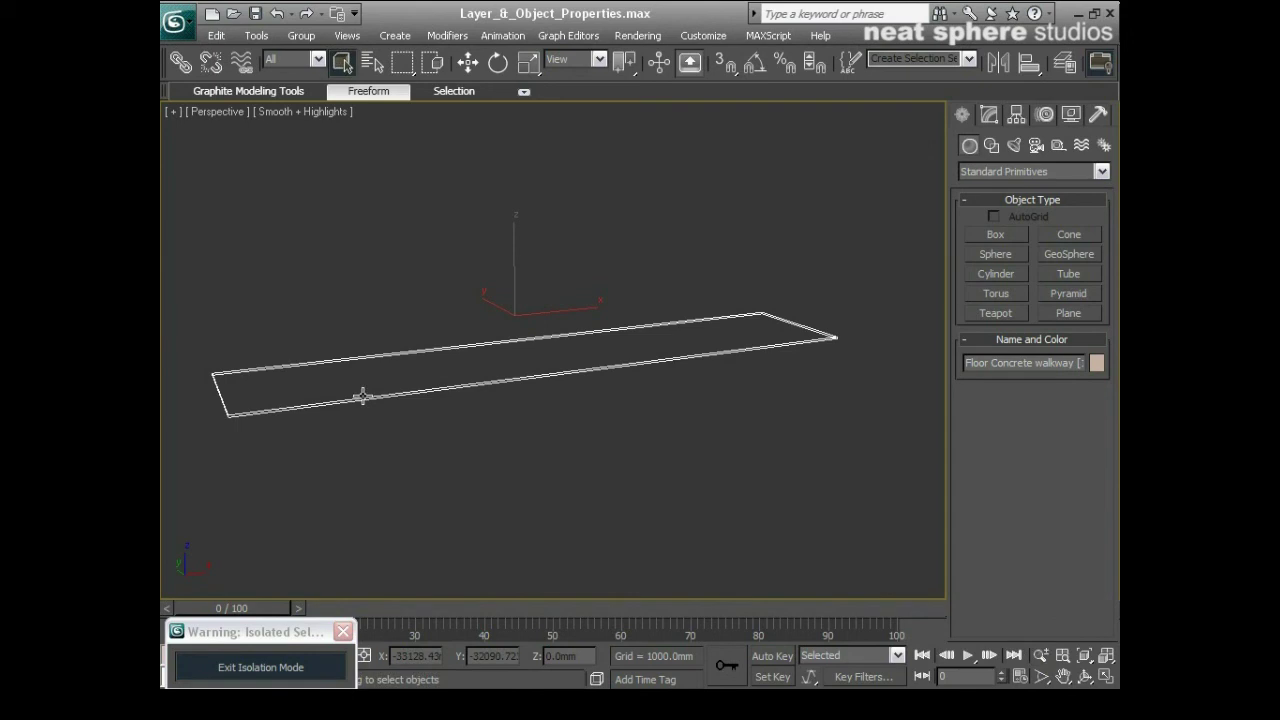
{"action": "right_click", "coordinate": [362, 396]}
{"action": "left_click", "coordinate": [397, 440]}
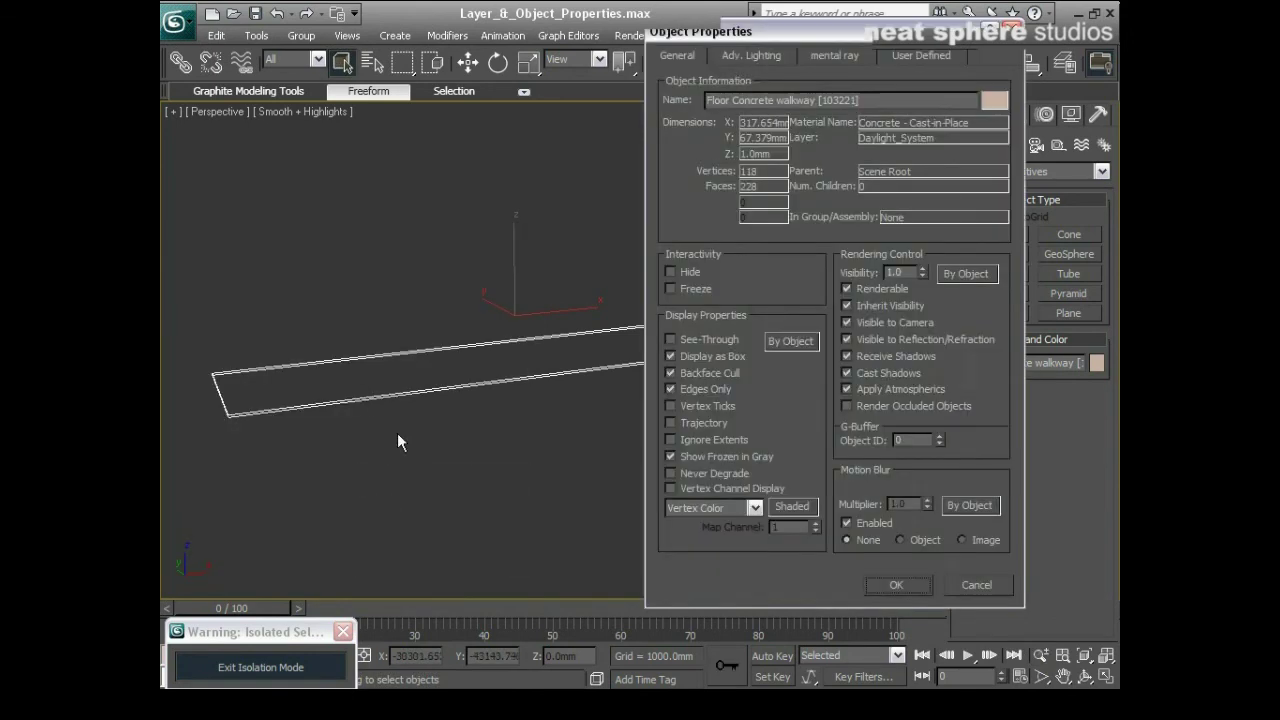
{"action": "left_click", "coordinate": [896, 586]}
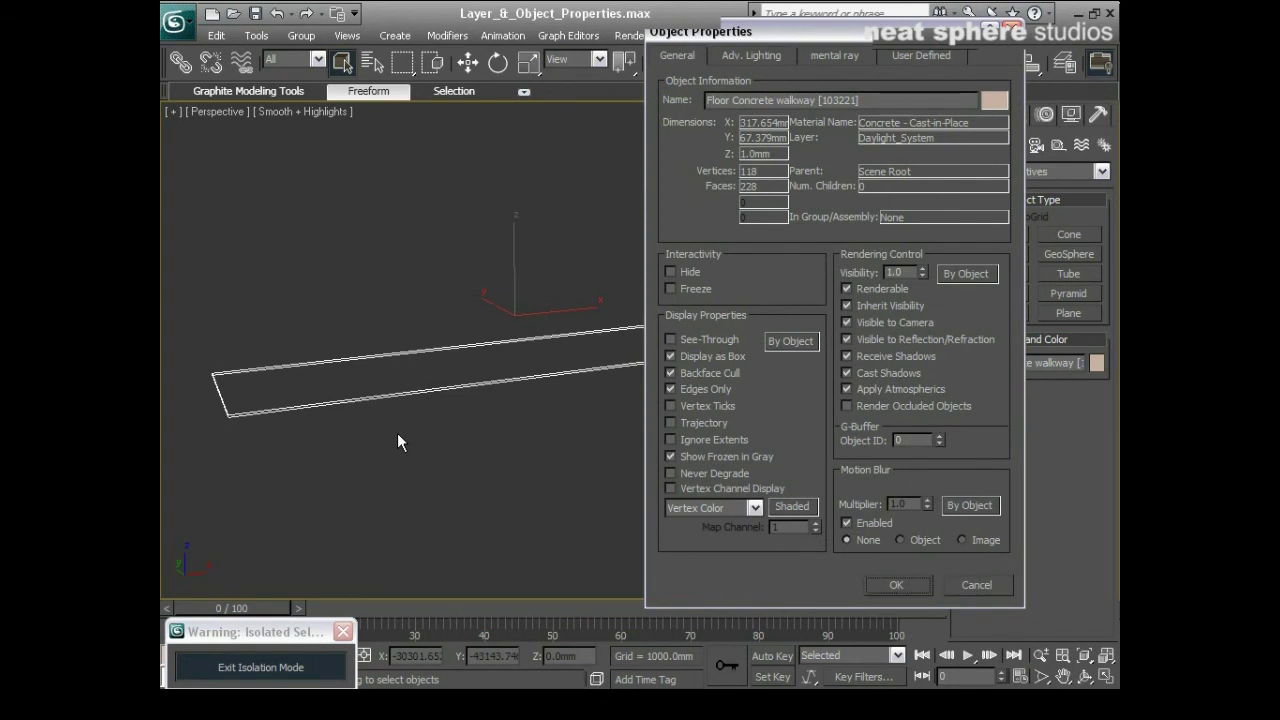